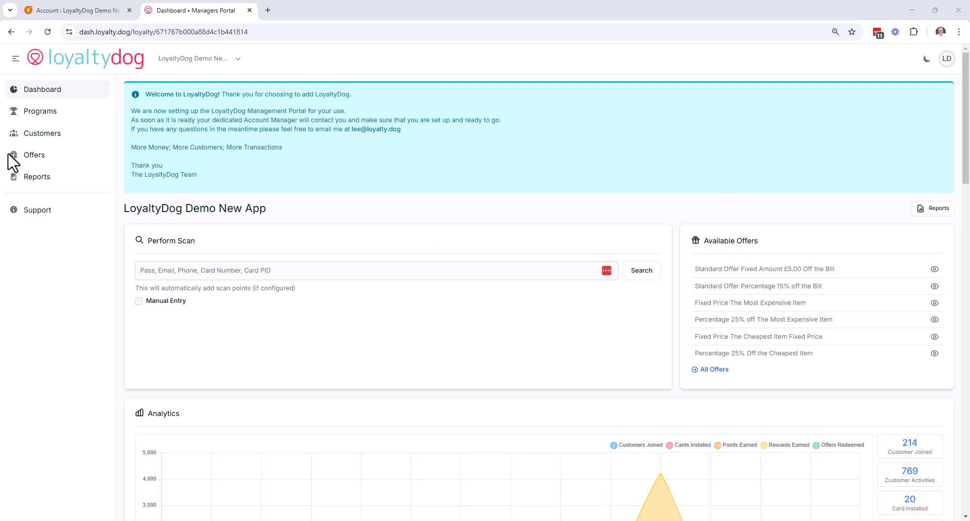
Start a new offer from the program's offers list and look over its blank form.
{"action": "left_click", "coordinate": [31, 159]}
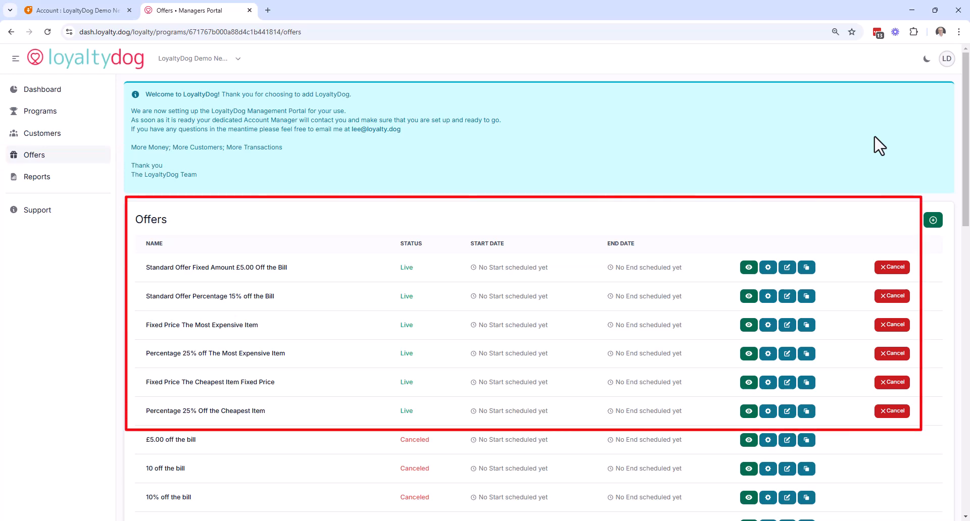
{"action": "left_click", "coordinate": [931, 222]}
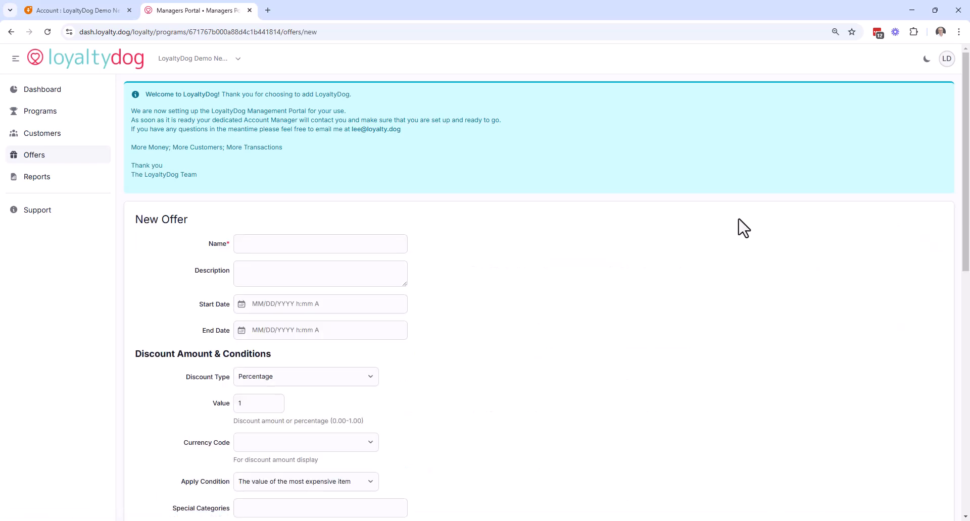
{"action": "scroll", "coordinate": [742, 228], "scroll_direction": "down", "scroll_amount": 1}
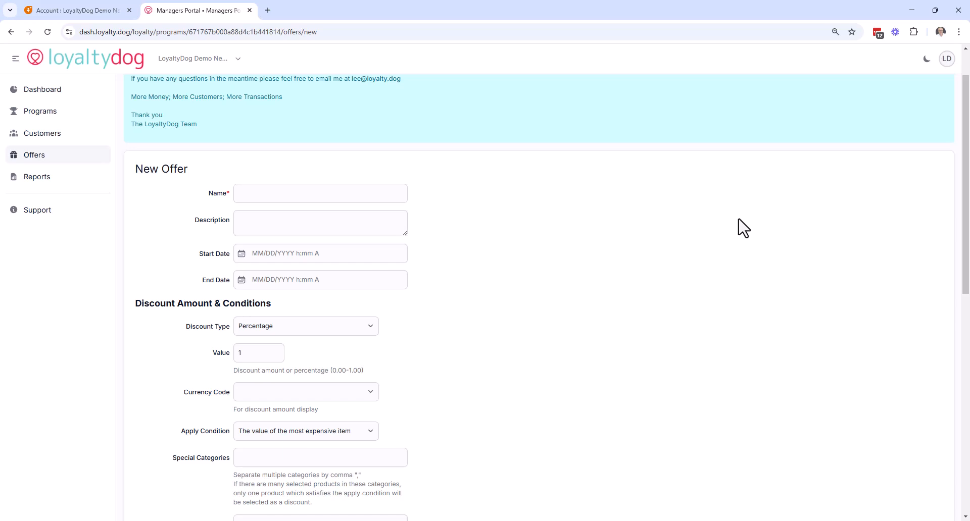
{"action": "scroll", "coordinate": [742, 228], "scroll_direction": "down", "scroll_amount": 4}
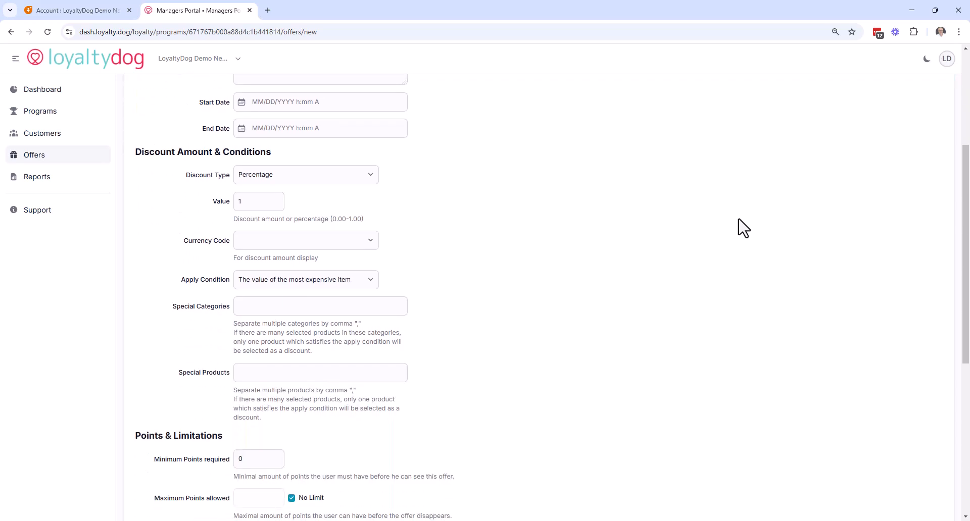
{"action": "scroll", "coordinate": [743, 227], "scroll_direction": "down", "scroll_amount": 4}
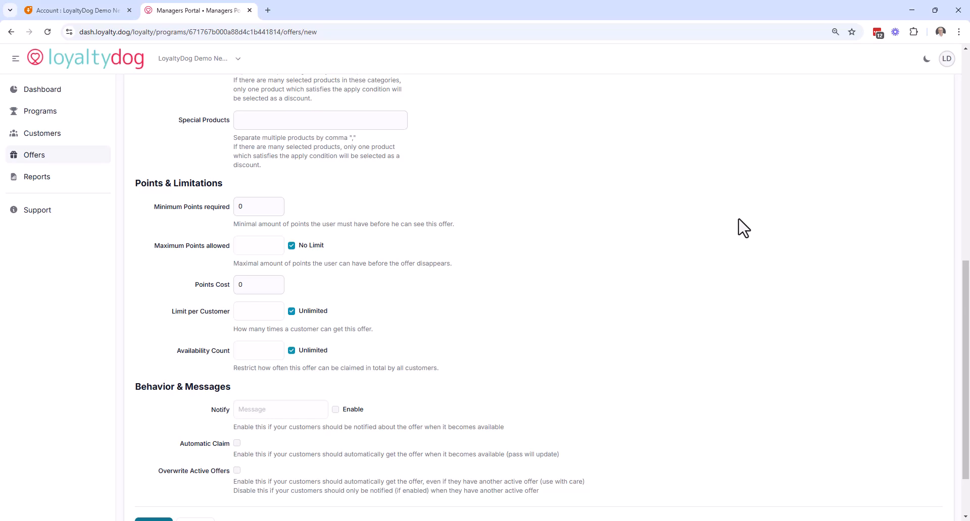
{"action": "scroll", "coordinate": [742, 227], "scroll_direction": "down", "scroll_amount": 2}
{"action": "scroll", "coordinate": [742, 228], "scroll_direction": "up", "scroll_amount": 12}
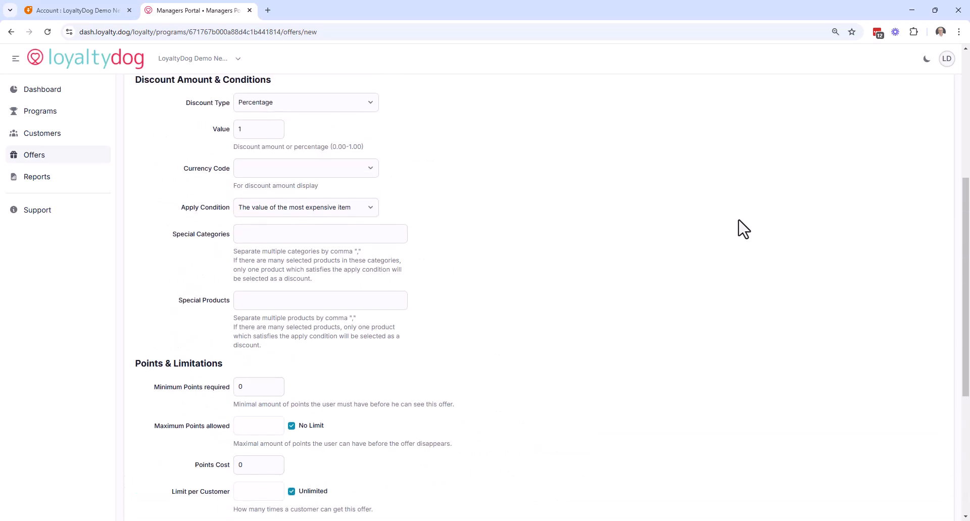
{"action": "scroll", "coordinate": [743, 229], "scroll_direction": "down", "scroll_amount": 1}
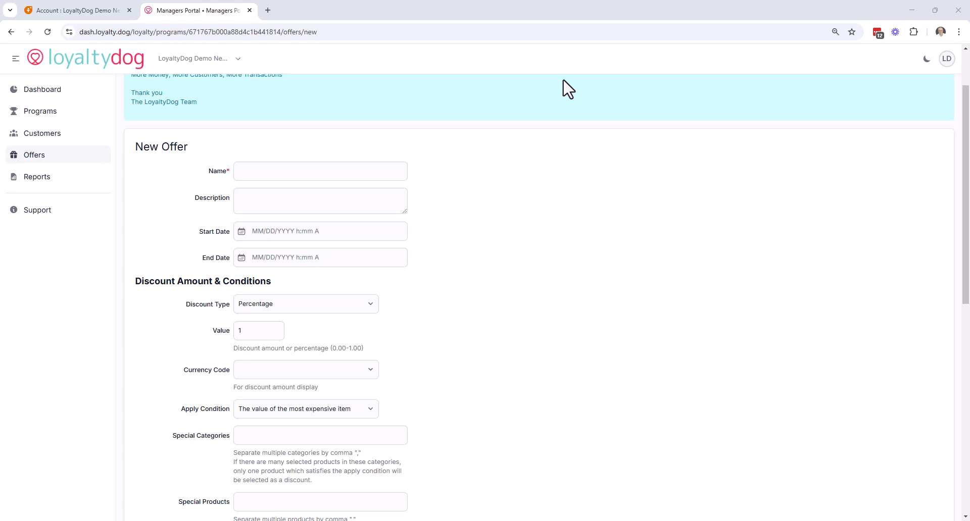
Name the new offer "5 off the bill".
{"action": "left_click", "coordinate": [322, 169]}
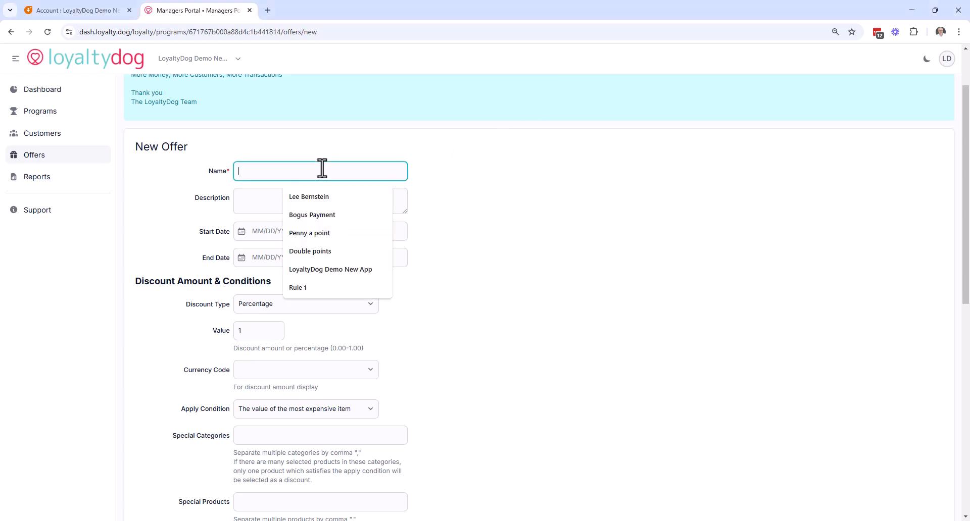
{"action": "type", "text": "5 off teh bi"}
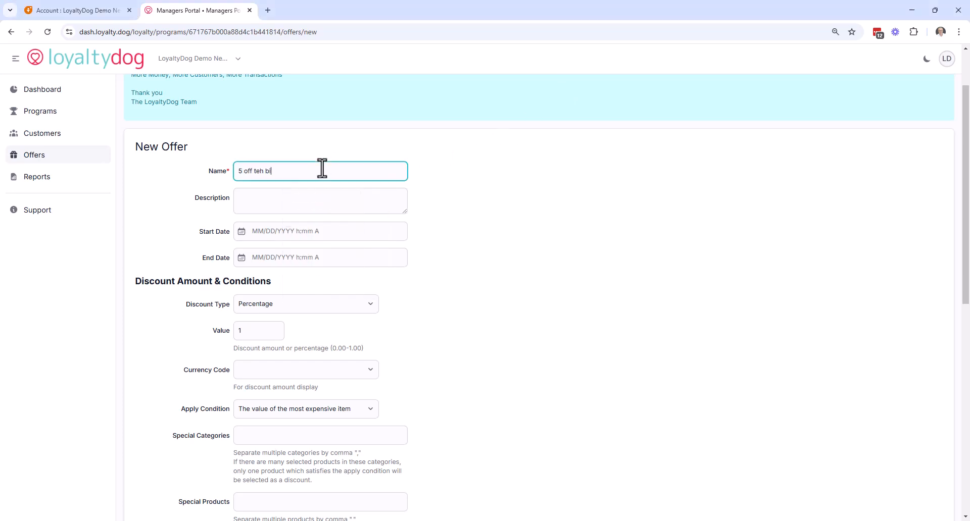
{"action": "key", "text": "BackSpace"}
{"action": "key", "text": "BackSpace"}
{"action": "key", "text": "BackSpace"}
{"action": "key", "text": "BackSpace"}
{"action": "key", "text": "BackSpace"}
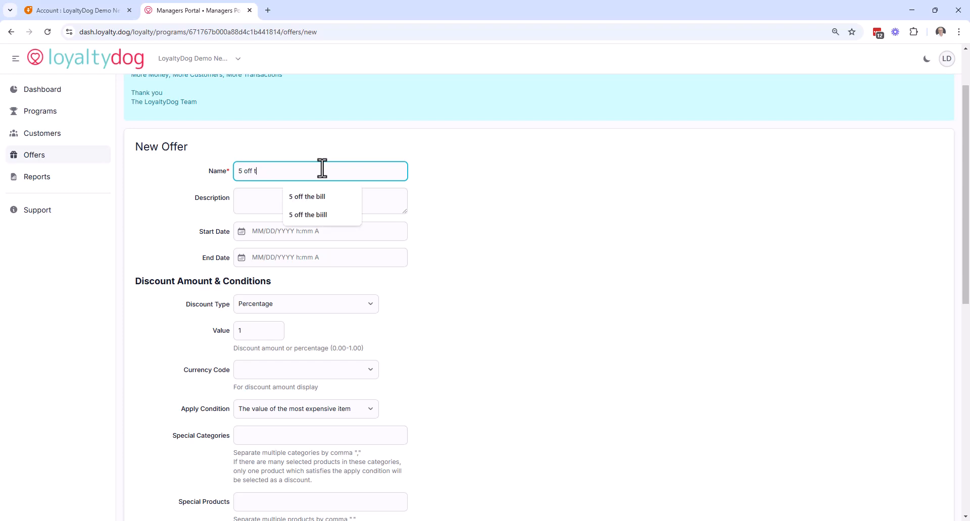
{"action": "type", "text": "he bill"}
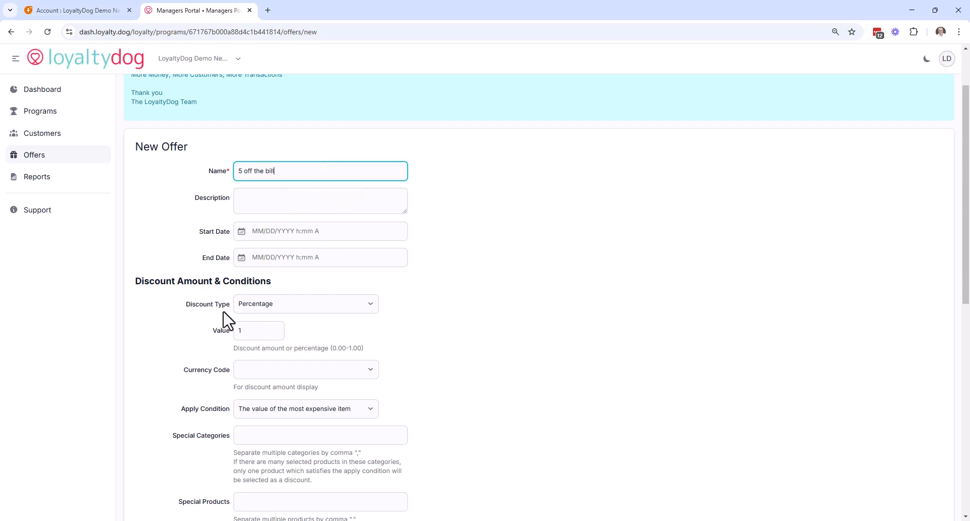
Examine the discount type options, the description field, and the start and end date pickers without changing them.
{"action": "left_click", "coordinate": [259, 305]}
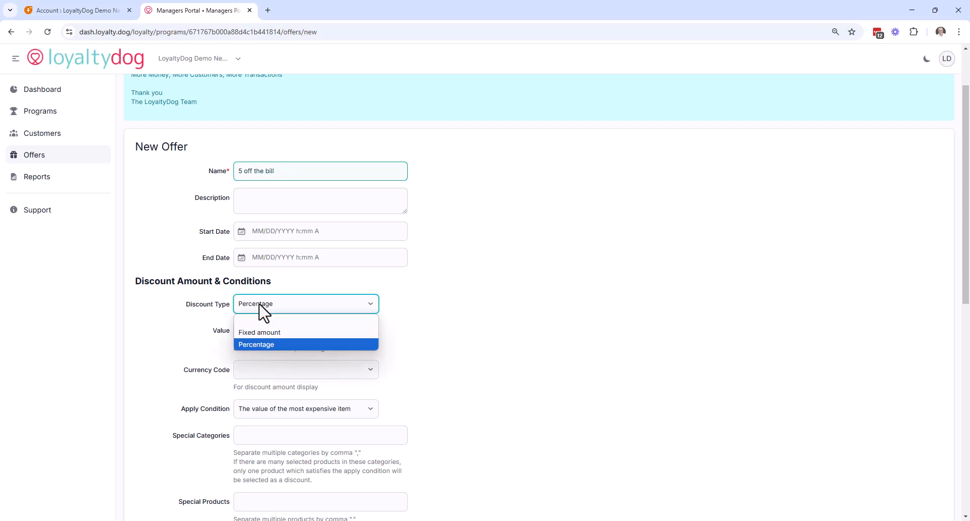
{"action": "left_click", "coordinate": [259, 305]}
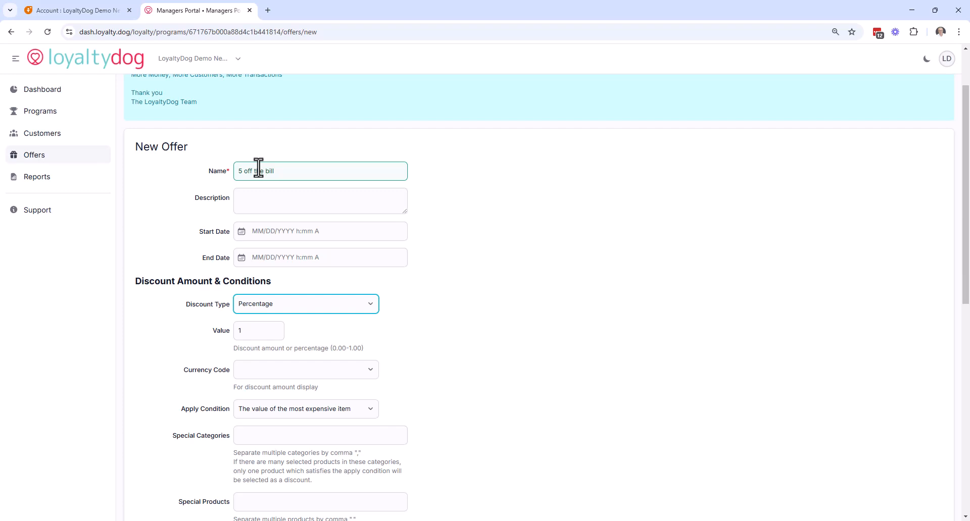
{"action": "left_click", "coordinate": [254, 193]}
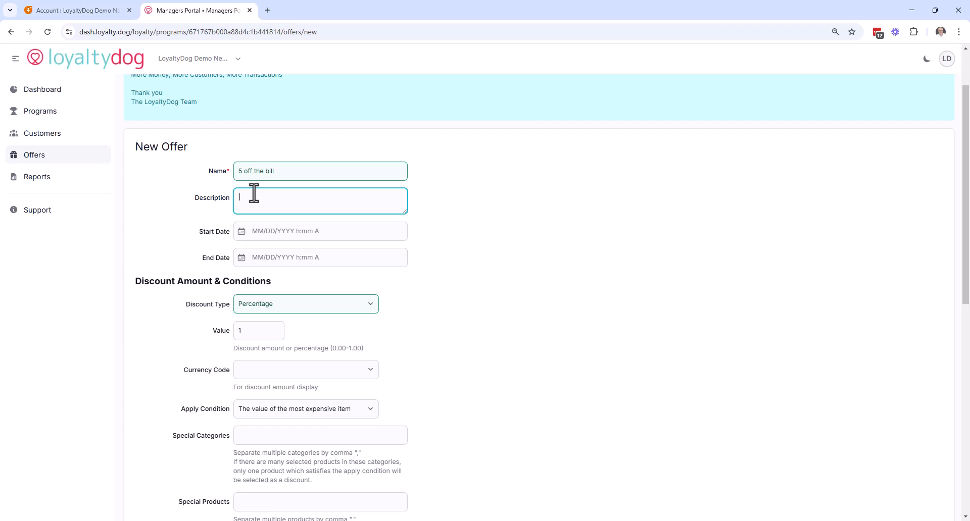
{"action": "left_click", "coordinate": [267, 232]}
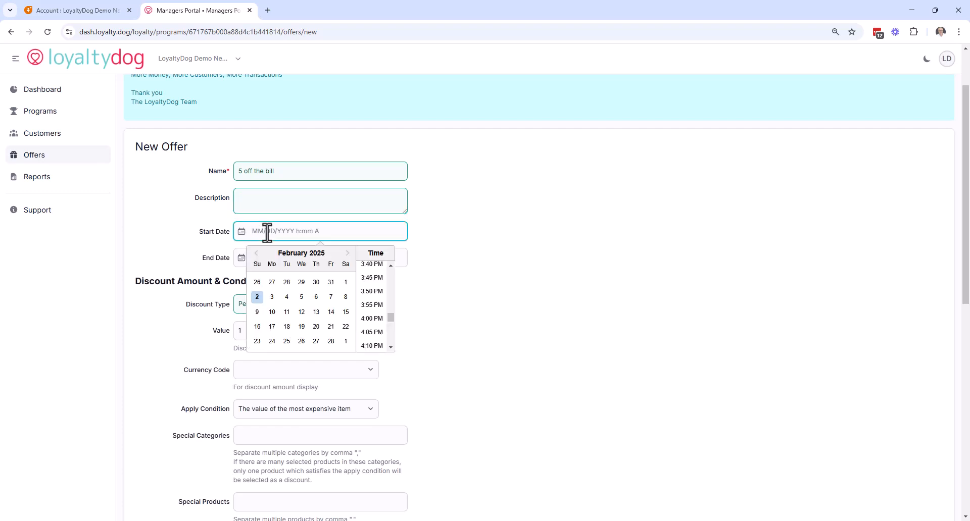
{"action": "key", "text": "shift+Tab"}
{"action": "key", "text": "Tab"}
{"action": "left_click", "coordinate": [453, 307]}
{"action": "left_click", "coordinate": [260, 255]}
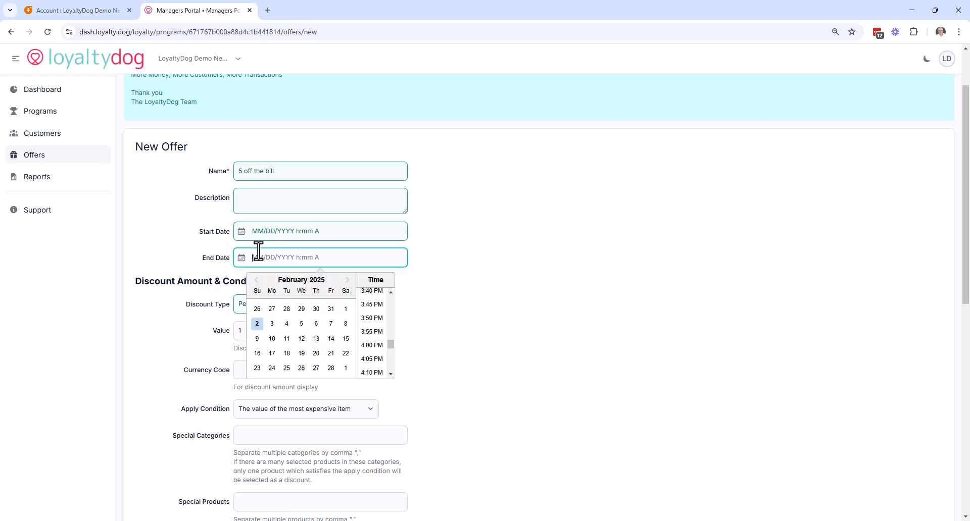
{"action": "left_click", "coordinate": [476, 348]}
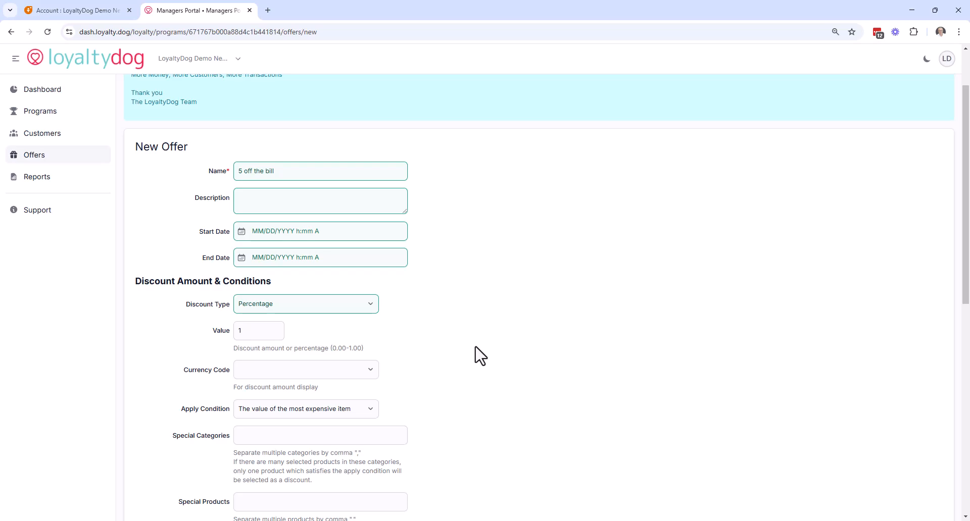
Set the offer's discount type to Fixed amount with a value of 5.
{"action": "scroll", "coordinate": [612, 201], "scroll_direction": "down", "scroll_amount": 2}
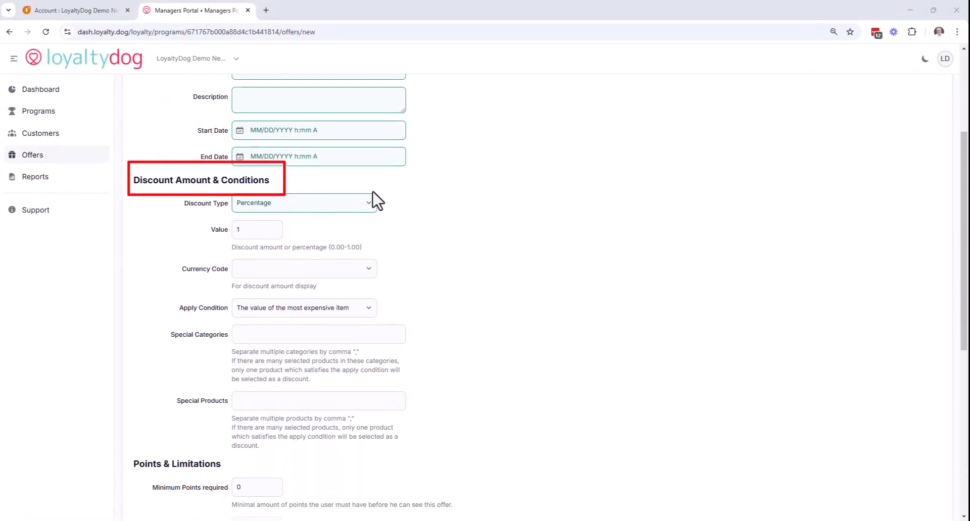
{"action": "left_click", "coordinate": [322, 207]}
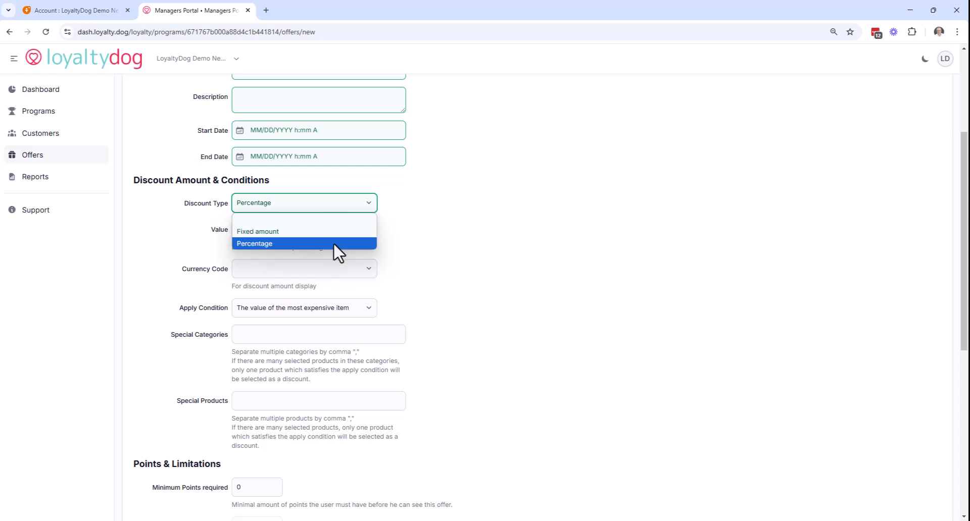
{"action": "left_click", "coordinate": [402, 245]}
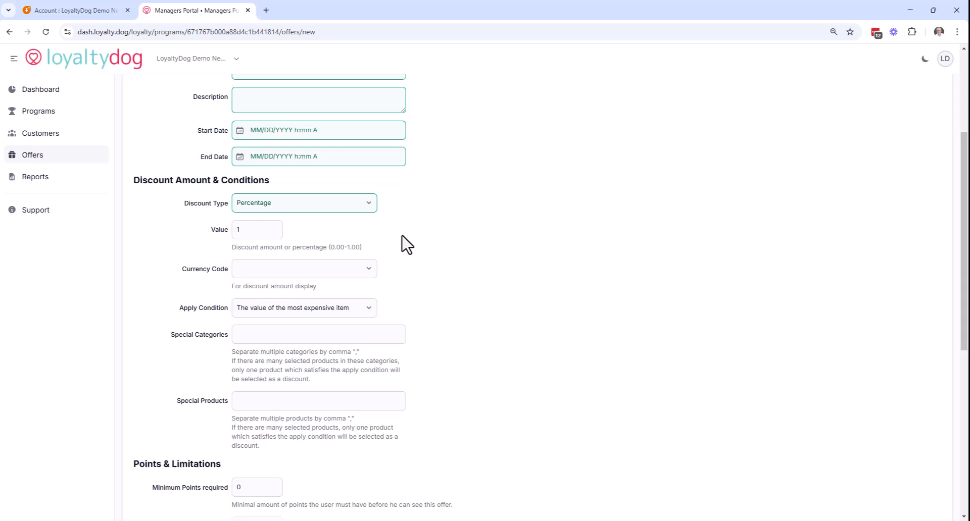
{"action": "left_click", "coordinate": [314, 205]}
{"action": "left_click", "coordinate": [297, 242]}
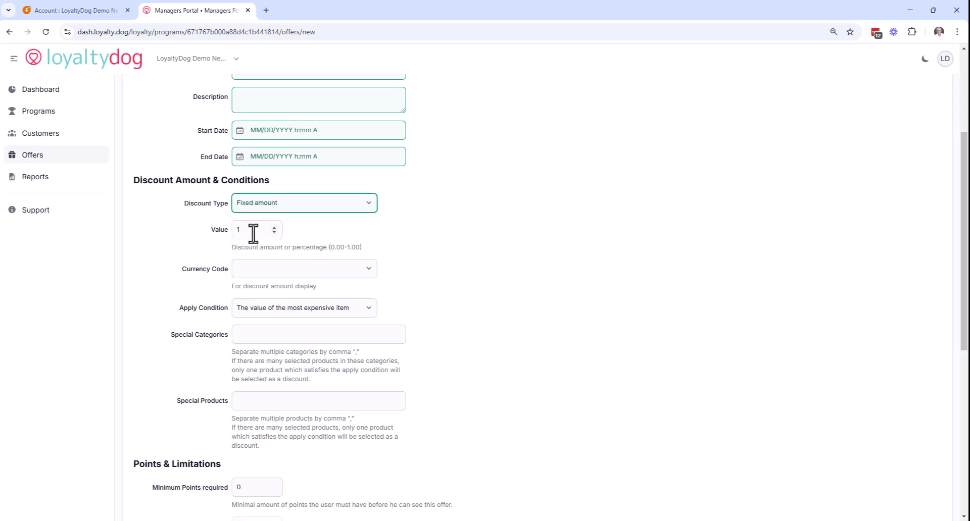
{"action": "left_click_drag", "start_coordinate": [253, 232], "coordinate": [216, 232]}
{"action": "type", "text": "5"}
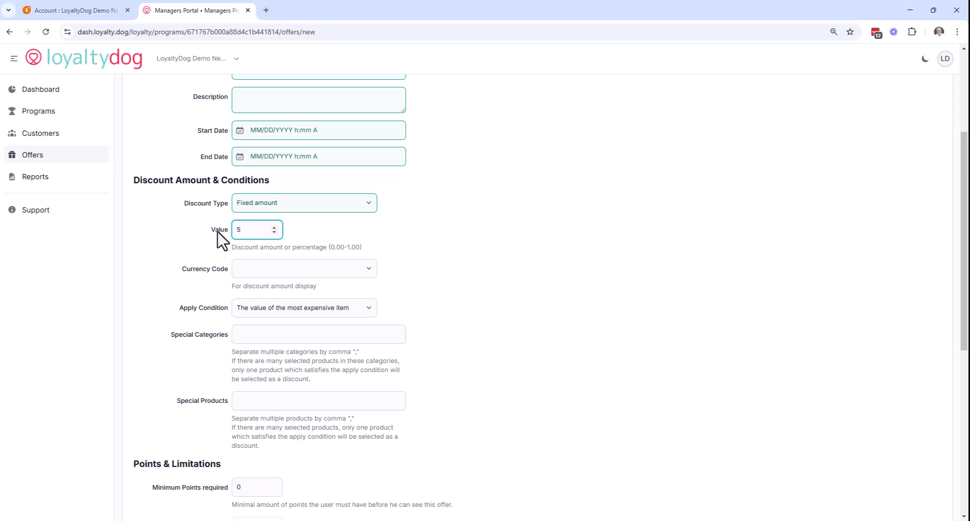
Set the offer's currency code to GBP (Pound sterling).
{"action": "left_click", "coordinate": [426, 247]}
{"action": "left_click", "coordinate": [284, 271]}
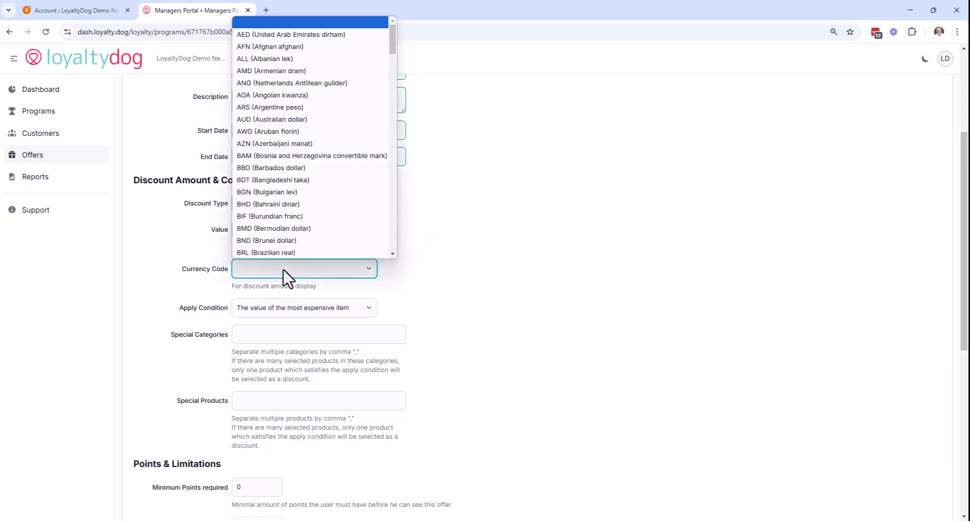
{"action": "key", "text": "g"}
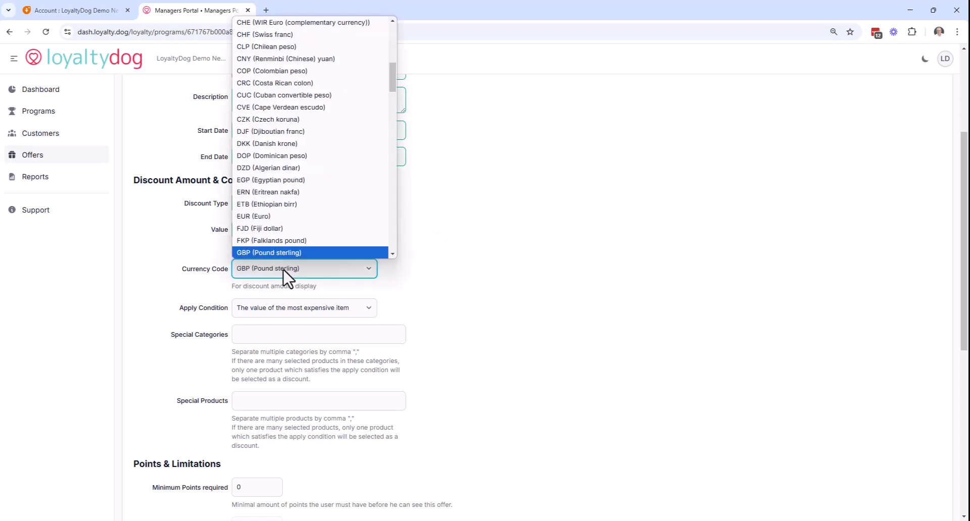
{"action": "left_click", "coordinate": [257, 253]}
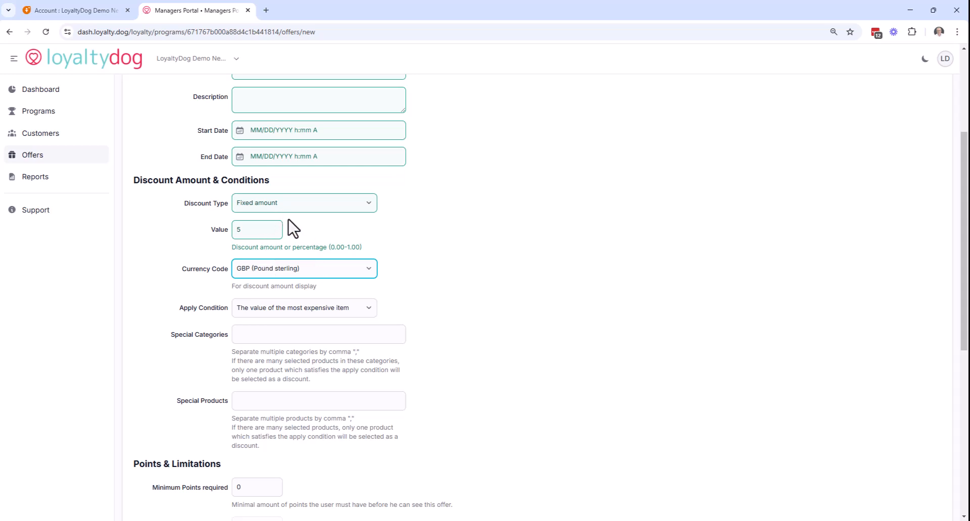
Try the Percentage discount type with a value of 0.2.
{"action": "left_click", "coordinate": [286, 204]}
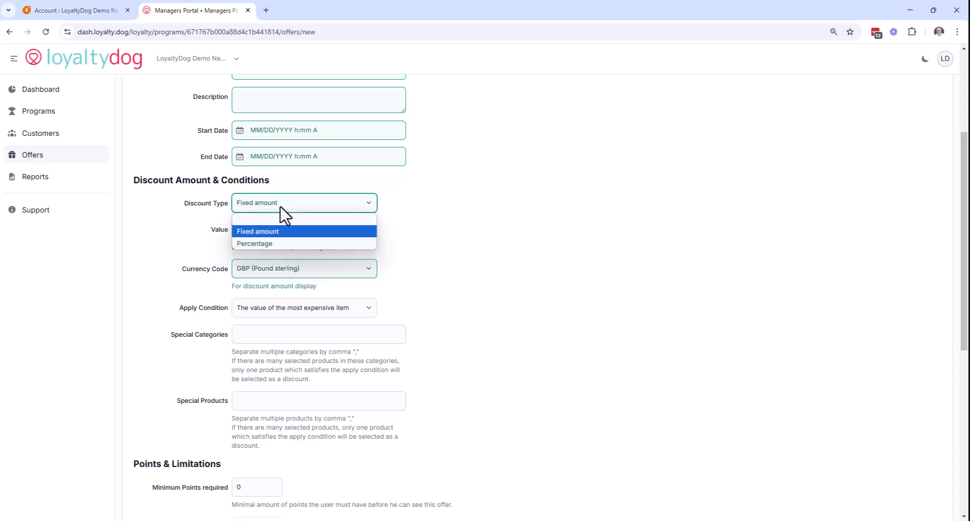
{"action": "left_click", "coordinate": [271, 244]}
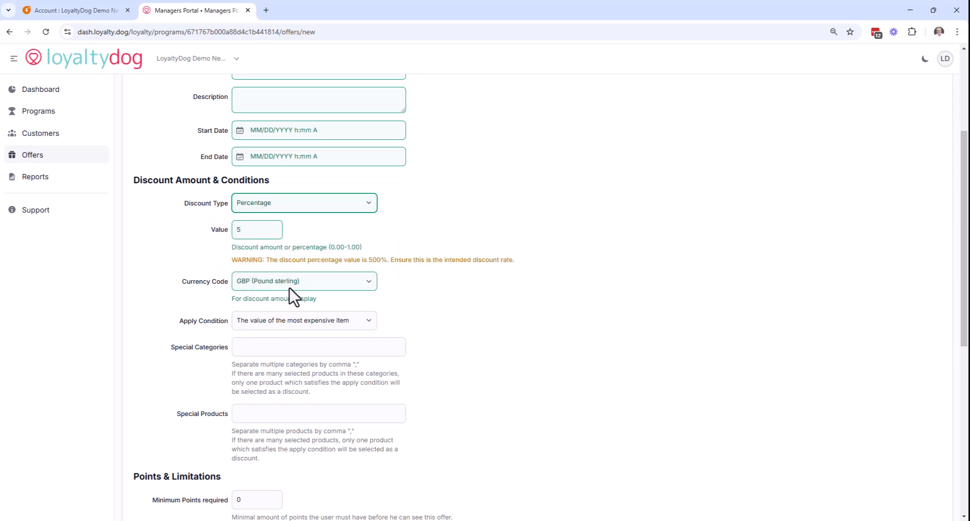
{"action": "double_click", "coordinate": [236, 230]}
{"action": "type", "text": "0.2"}
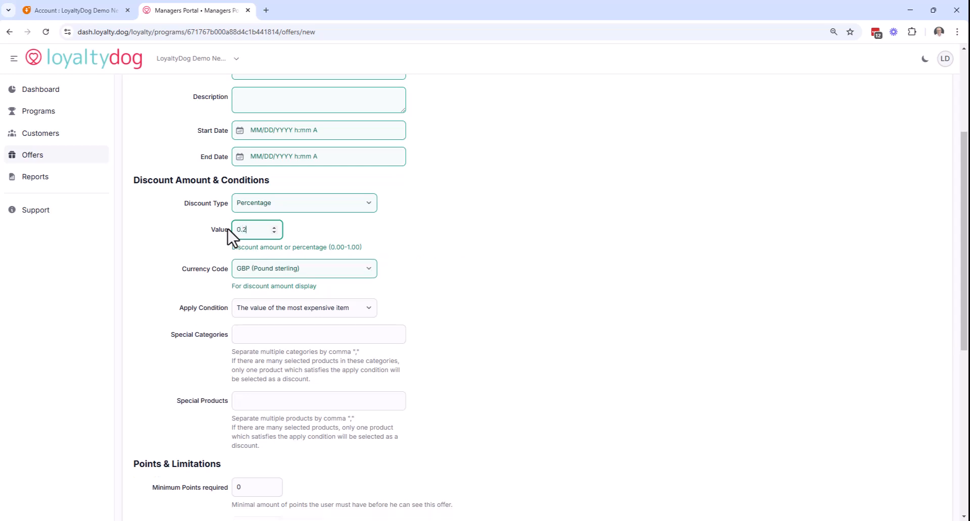
Switch the discount type back to Fixed amount and set its value to 5.
{"action": "left_click", "coordinate": [257, 204]}
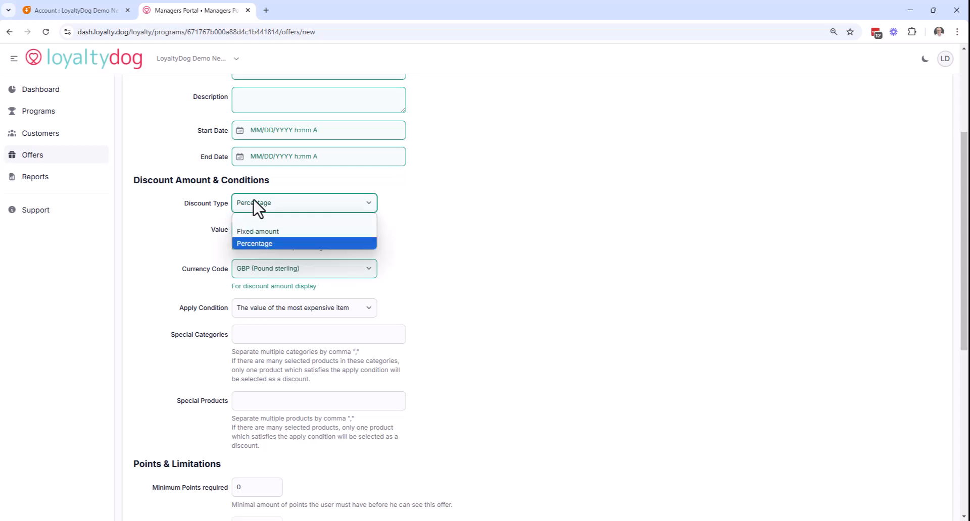
{"action": "left_click", "coordinate": [257, 232]}
{"action": "double_click", "coordinate": [254, 232]}
{"action": "type", "text": "5"}
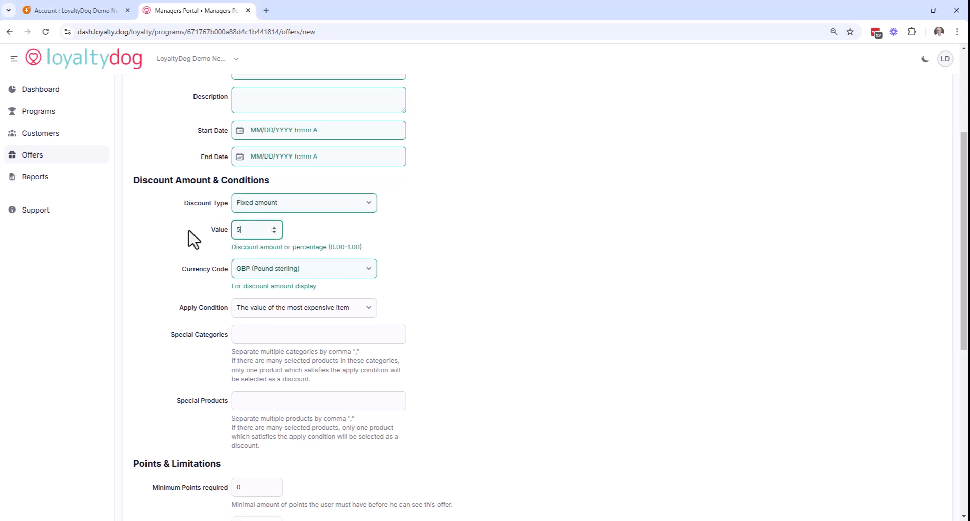
Set the offer's apply condition to "No condition applied".
{"action": "scroll", "coordinate": [470, 277], "scroll_direction": "down", "scroll_amount": 1}
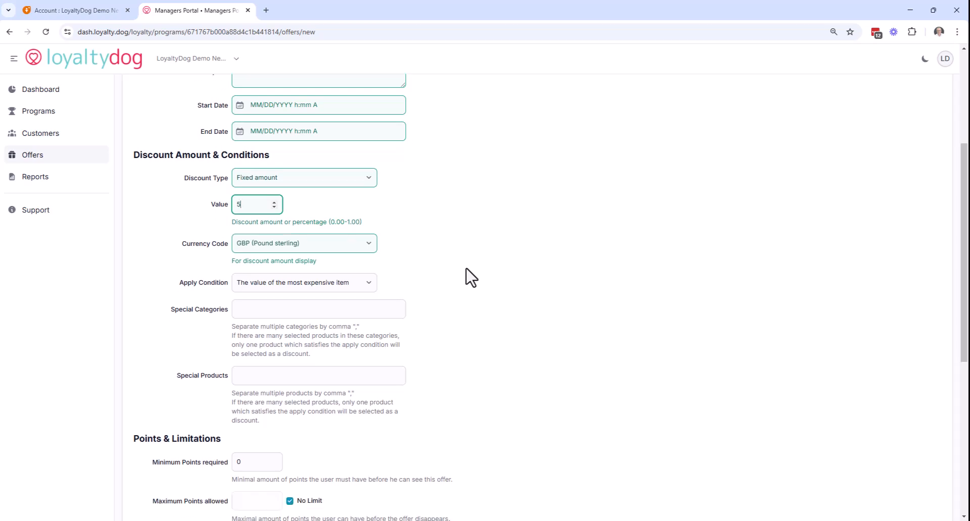
{"action": "scroll", "coordinate": [478, 272], "scroll_direction": "up", "scroll_amount": 1}
{"action": "scroll", "coordinate": [478, 273], "scroll_direction": "down", "scroll_amount": 2}
{"action": "left_click", "coordinate": [345, 208]}
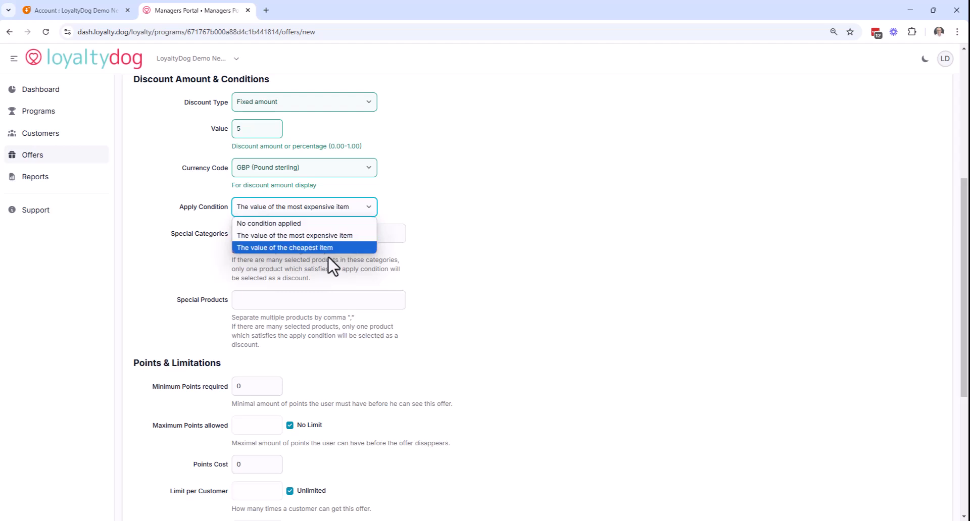
{"action": "left_click", "coordinate": [317, 225]}
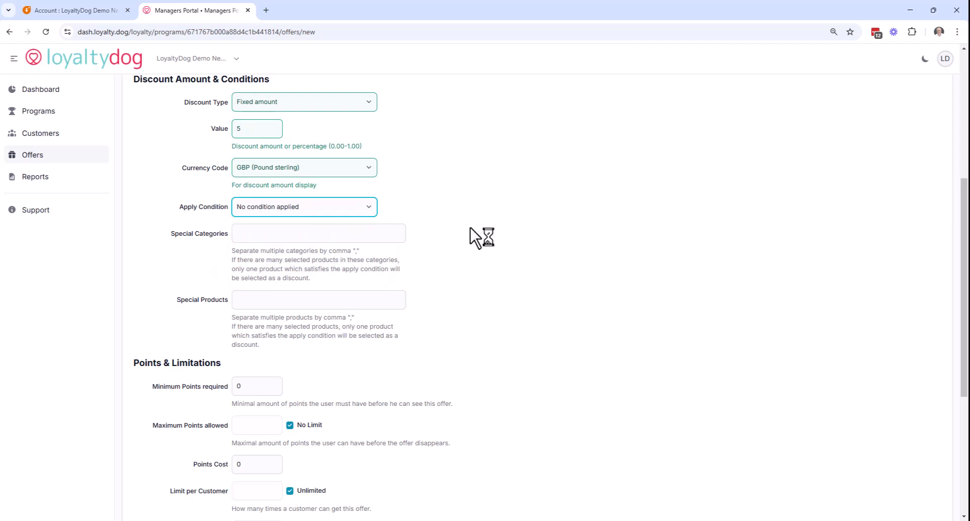
{"action": "scroll", "coordinate": [480, 235], "scroll_direction": "down", "scroll_amount": 1}
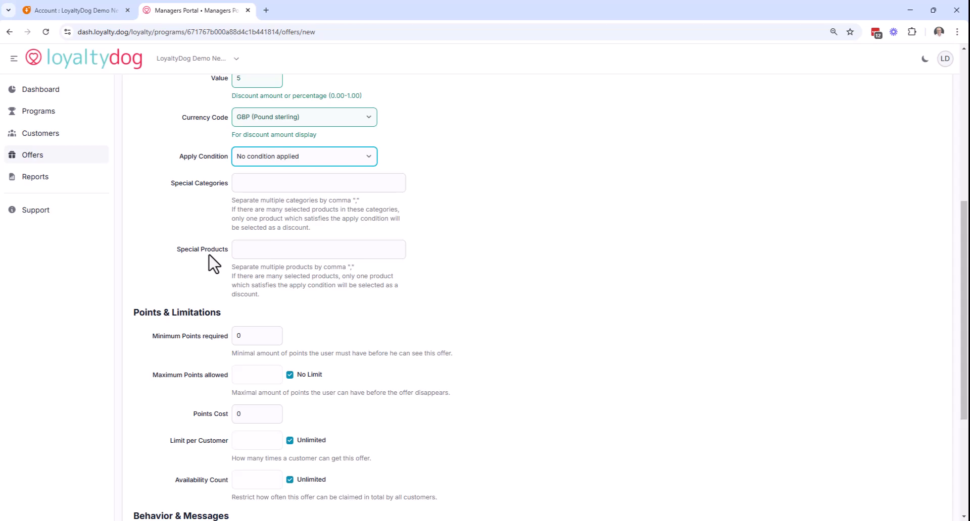
{"action": "scroll", "coordinate": [551, 266], "scroll_direction": "down", "scroll_amount": 3}
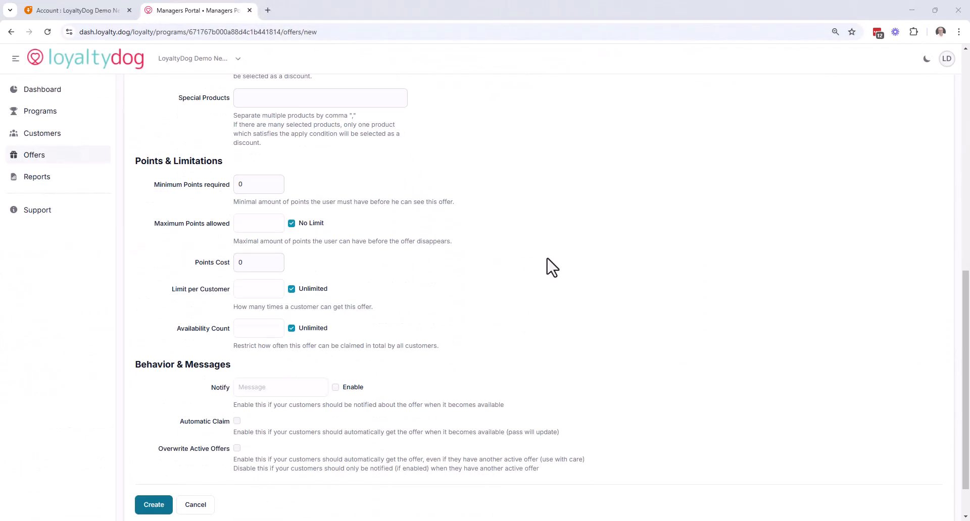
Try 150 as the offer's minimum points required and reset the value to 0.
{"action": "scroll", "coordinate": [551, 267], "scroll_direction": "down", "scroll_amount": 1}
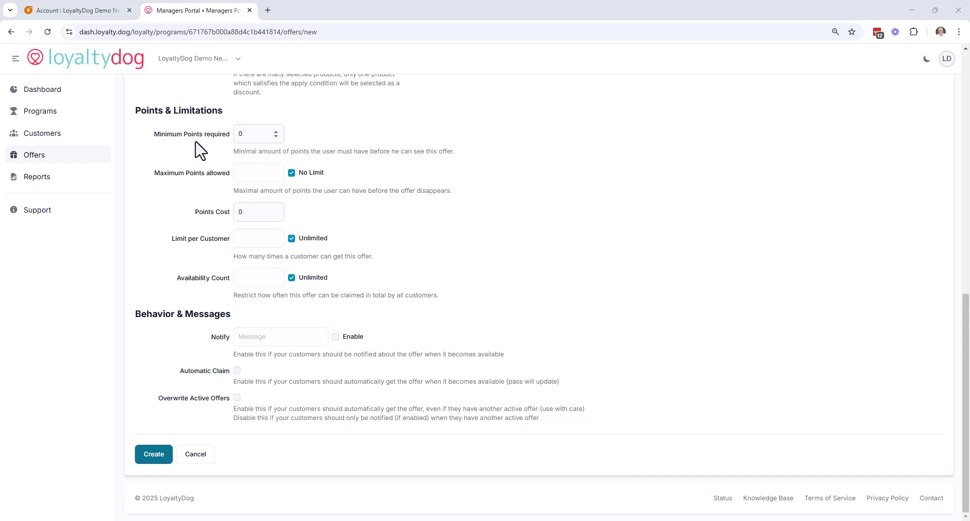
{"action": "left_click", "coordinate": [250, 133]}
{"action": "left_click_drag", "start_coordinate": [244, 141], "coordinate": [235, 142]}
{"action": "type", "text": "150"}
{"action": "double_click", "coordinate": [242, 136]}
{"action": "key", "text": "BackSpace"}
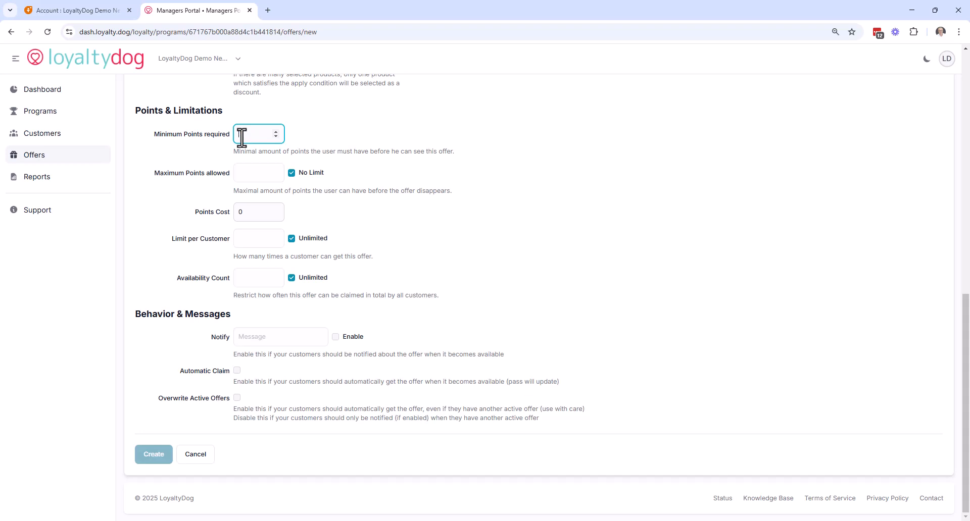
{"action": "type", "text": "0"}
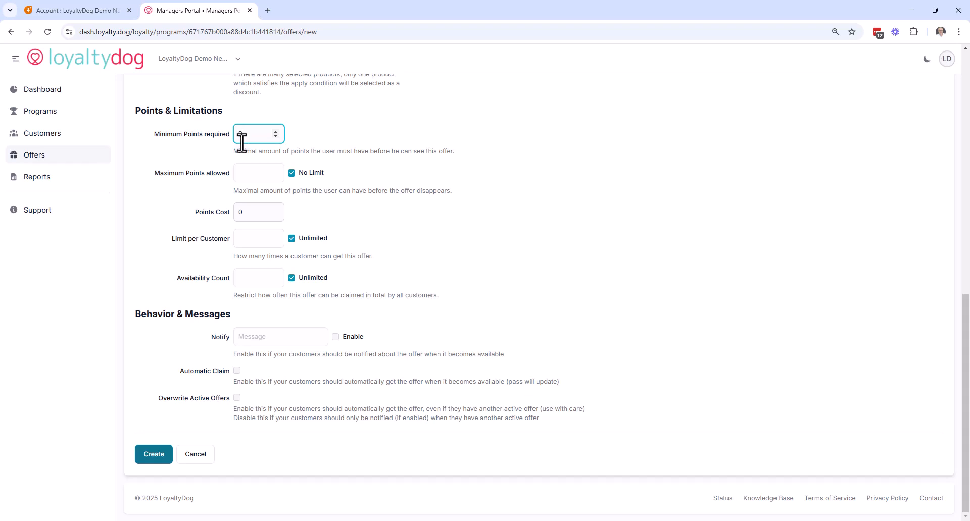
Set the offer's points cost to 100.
{"action": "double_click", "coordinate": [236, 211]}
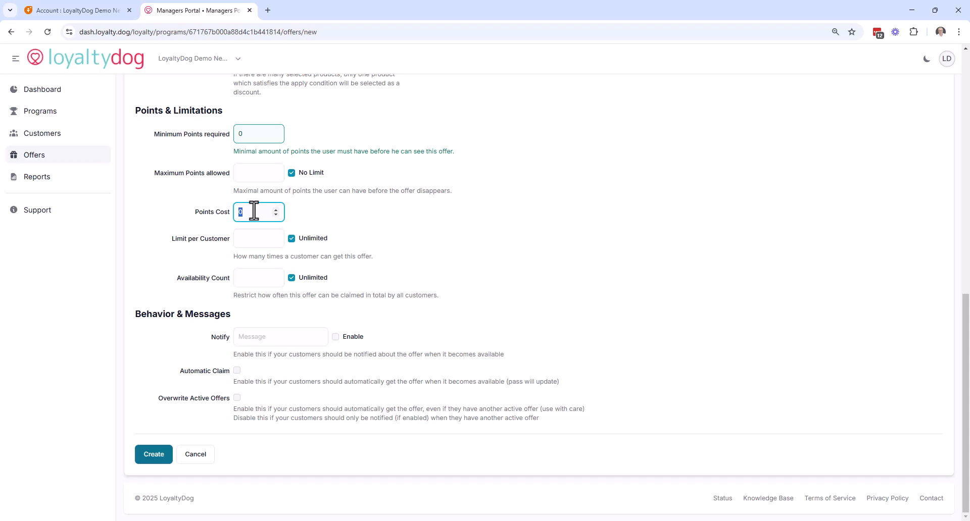
{"action": "type", "text": "100"}
{"action": "scroll", "coordinate": [254, 211], "scroll_direction": "up", "scroll_amount": 8}
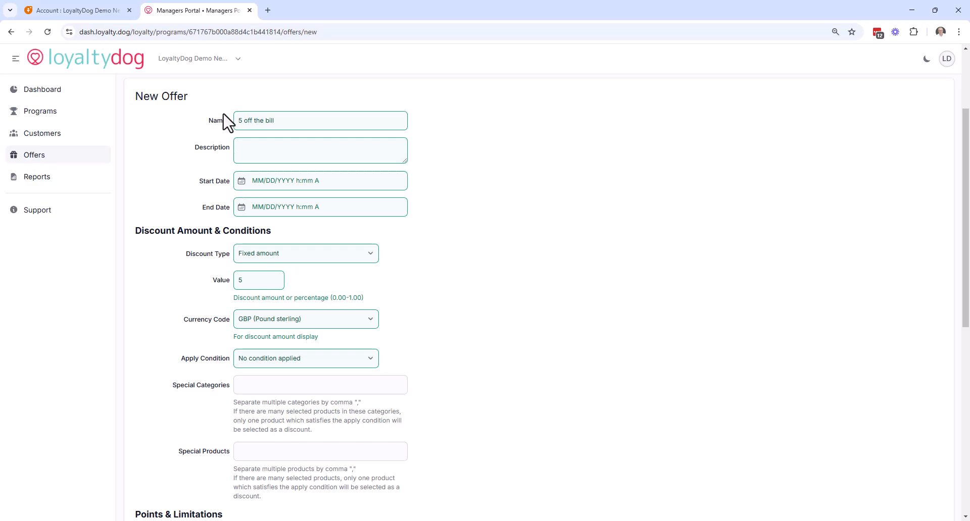
{"action": "scroll", "coordinate": [520, 269], "scroll_direction": "down", "scroll_amount": 5}
{"action": "scroll", "coordinate": [520, 268], "scroll_direction": "down", "scroll_amount": 3}
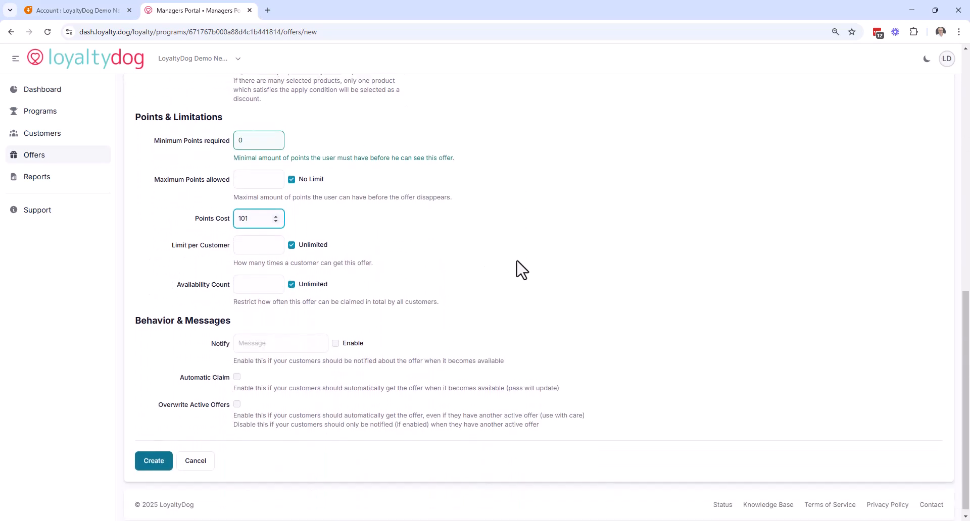
{"action": "left_click", "coordinate": [275, 209]}
{"action": "left_click", "coordinate": [275, 214]}
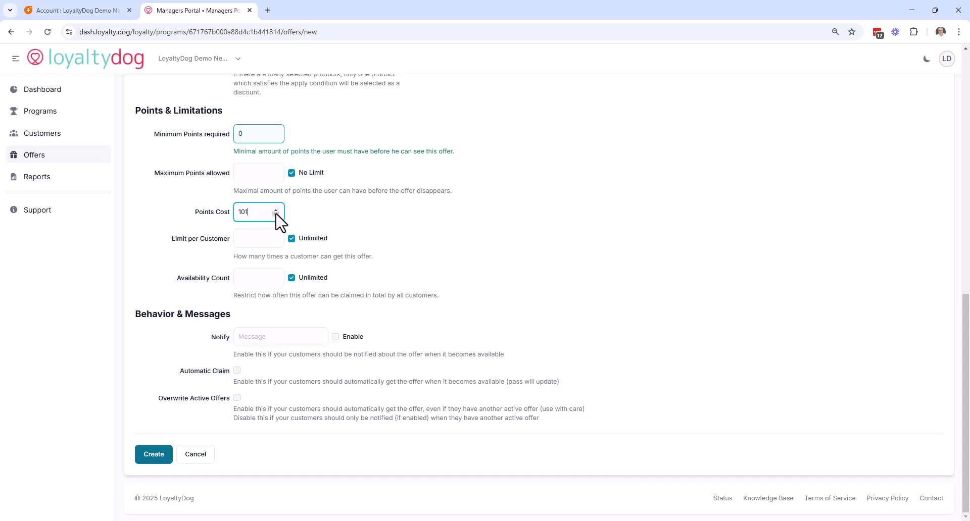
{"action": "left_click", "coordinate": [276, 214]}
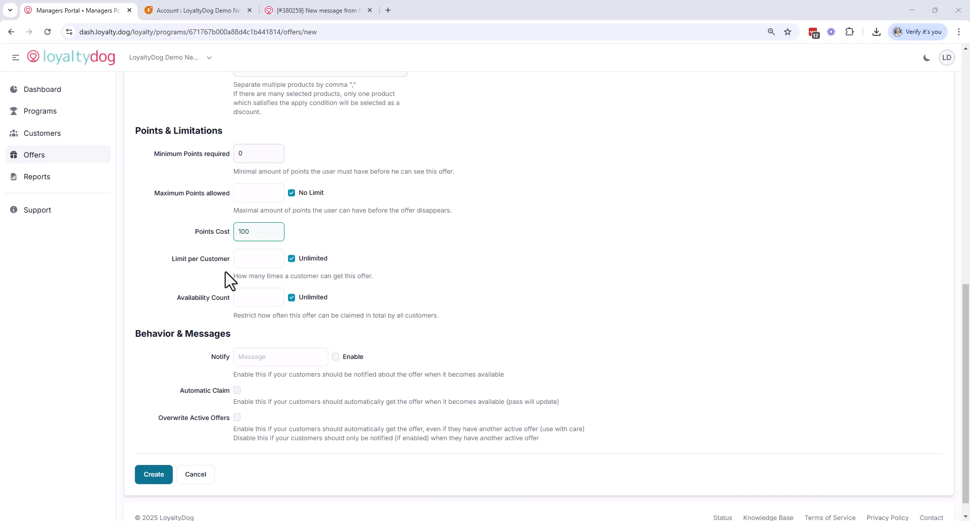
Try a limit of 10 per customer and an availability count of 200, and restore both to Unlimited.
{"action": "left_click", "coordinate": [291, 258]}
{"action": "double_click", "coordinate": [259, 259]}
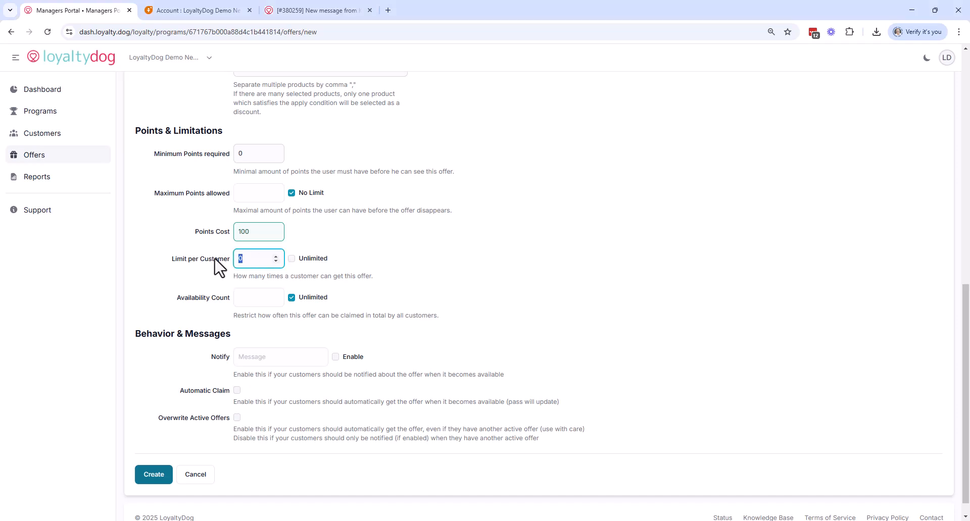
{"action": "type", "text": "1"}
{"action": "left_click", "coordinate": [291, 298]}
{"action": "double_click", "coordinate": [251, 300]}
{"action": "type", "text": "200"}
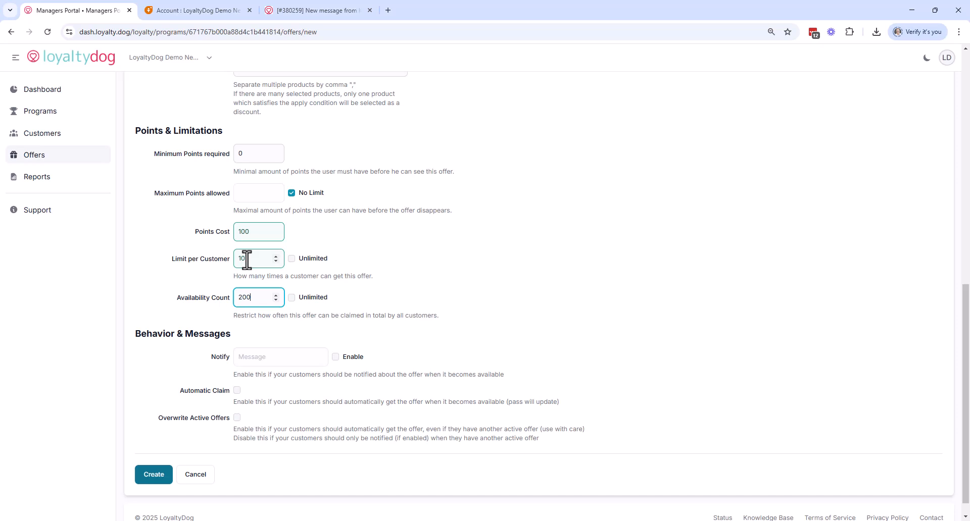
{"action": "left_click", "coordinate": [292, 259]}
{"action": "left_click", "coordinate": [291, 298]}
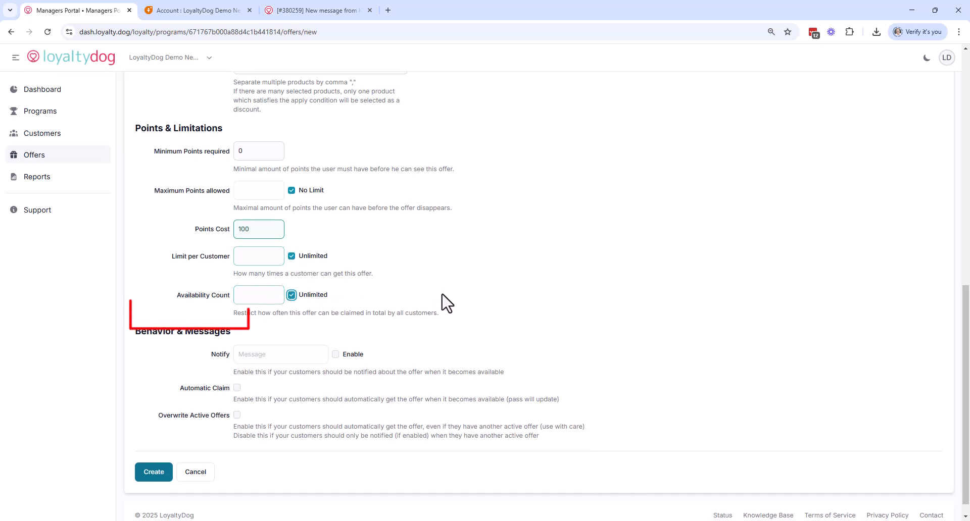
Enable the customer notification for the offer with the message "You have a new offer".
{"action": "scroll", "coordinate": [442, 303], "scroll_direction": "down", "scroll_amount": 1}
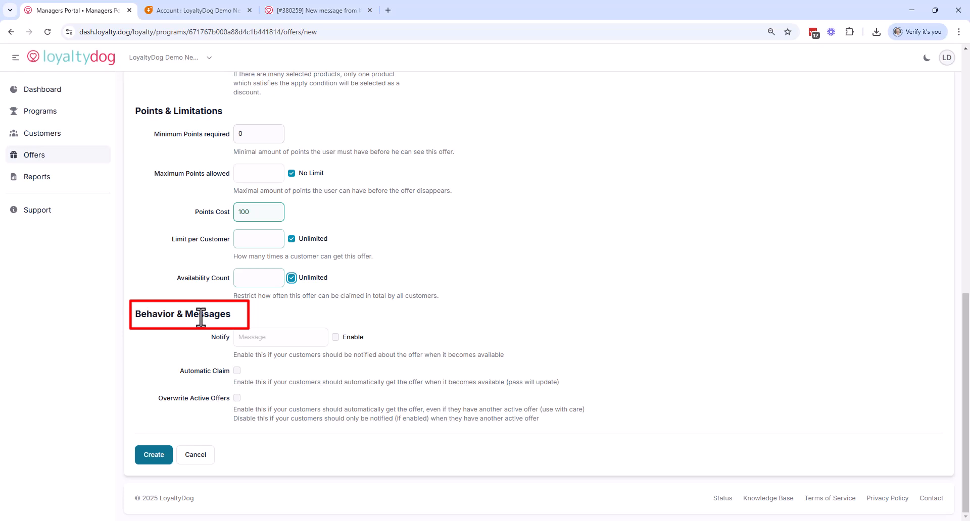
{"action": "left_click", "coordinate": [335, 337]}
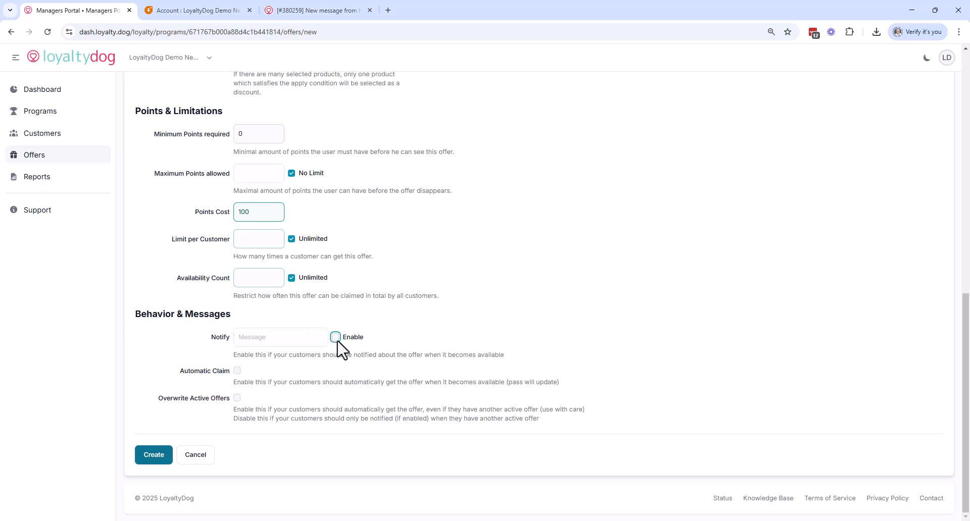
{"action": "left_click", "coordinate": [249, 338]}
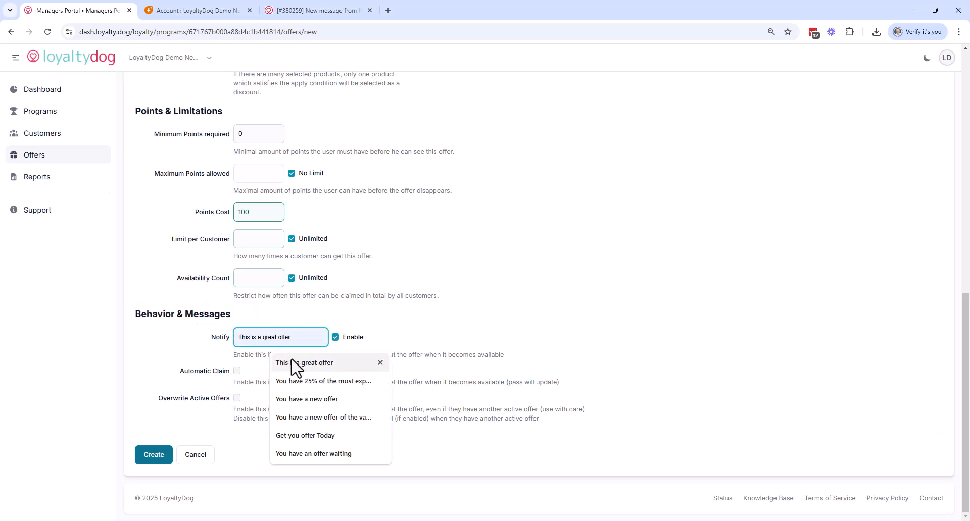
{"action": "left_click", "coordinate": [318, 399]}
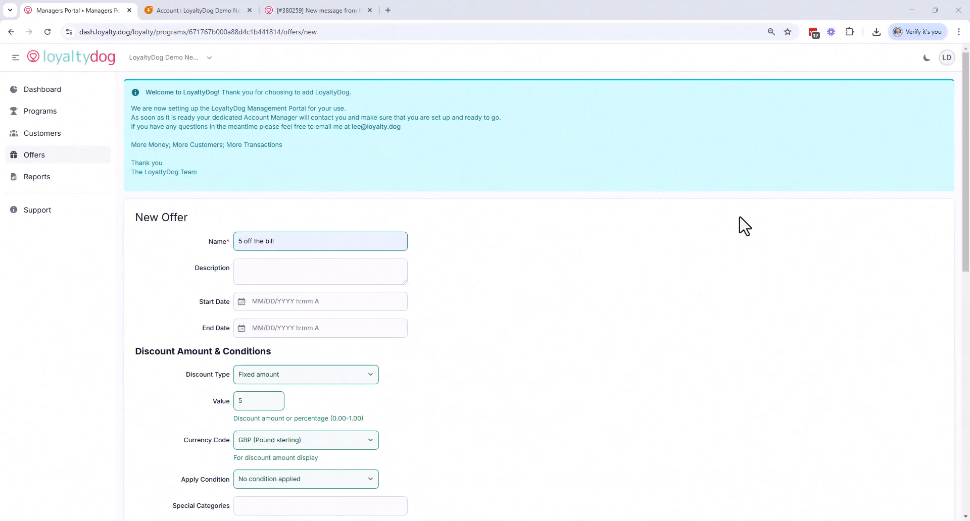
Change the offer's discount type to Percentage and set its value to 0.2.
{"action": "scroll", "coordinate": [743, 224], "scroll_direction": "down", "scroll_amount": 2}
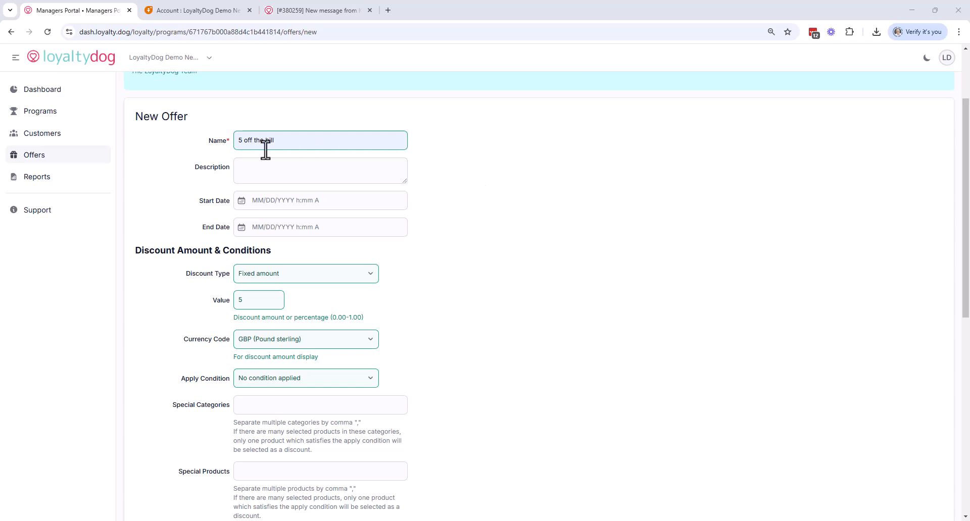
{"action": "scroll", "coordinate": [555, 194], "scroll_direction": "down", "scroll_amount": 1}
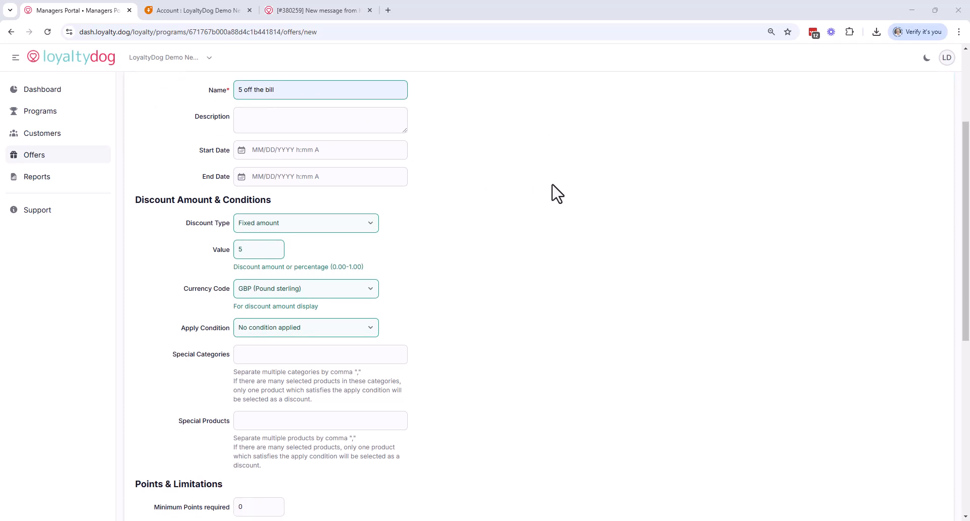
{"action": "left_click", "coordinate": [309, 228]}
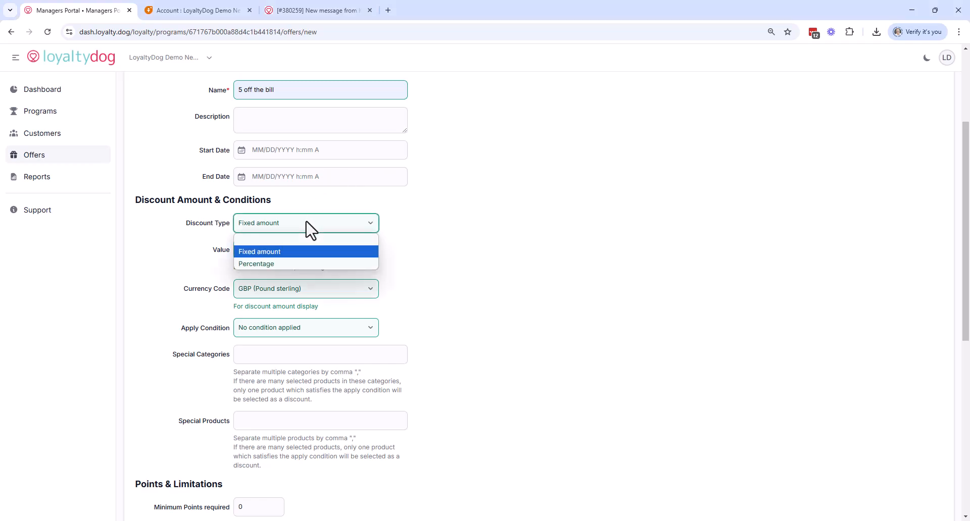
{"action": "left_click", "coordinate": [304, 260]}
{"action": "double_click", "coordinate": [235, 250]}
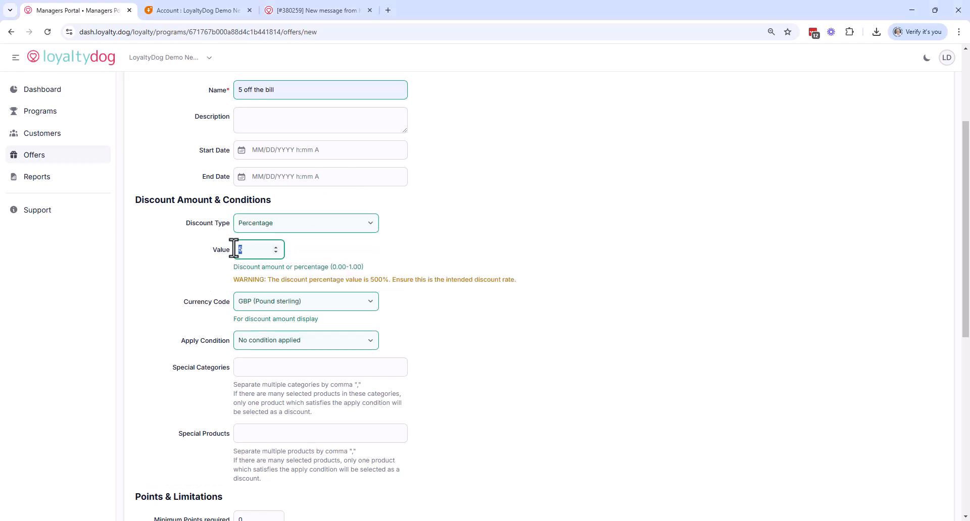
{"action": "type", "text": "0.2"}
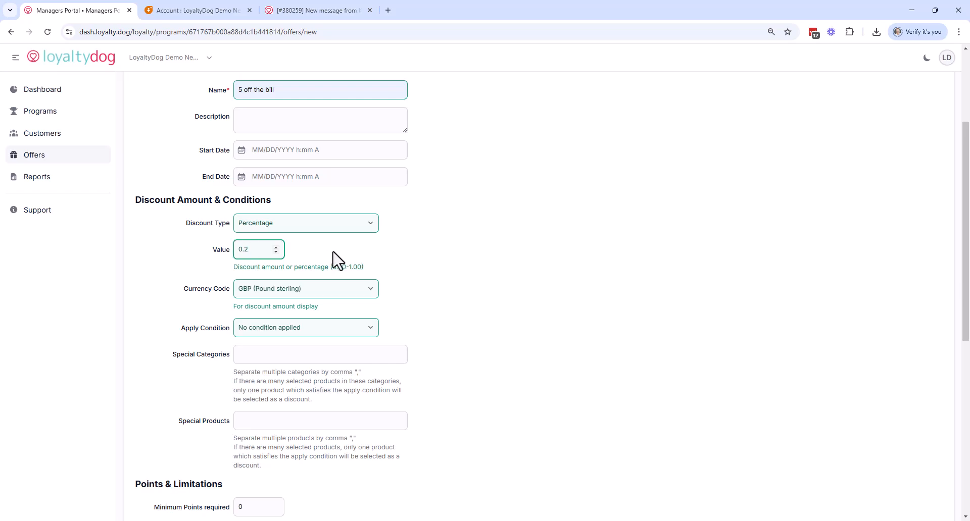
Review the points settings and switch the discount type to Fixed amount and back to Percentage.
{"action": "scroll", "coordinate": [581, 232], "scroll_direction": "down", "scroll_amount": 5}
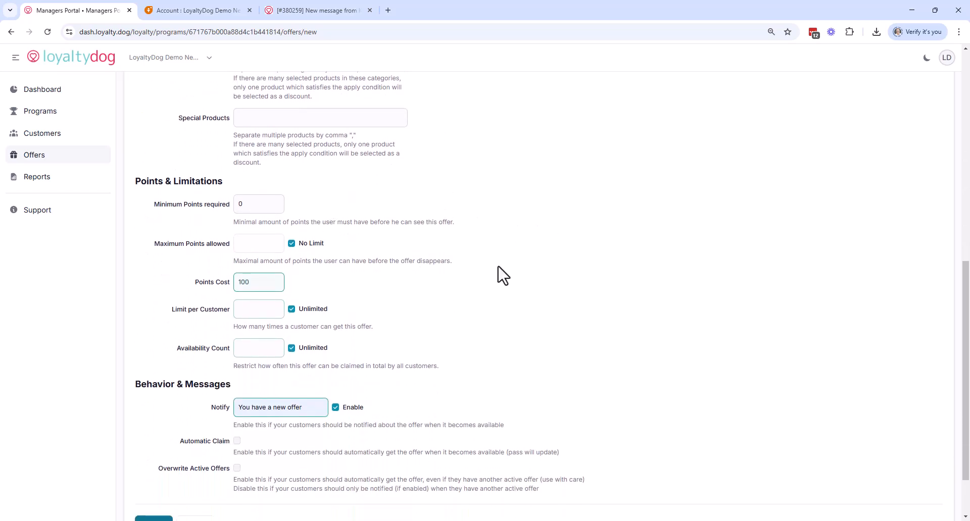
{"action": "scroll", "coordinate": [498, 272], "scroll_direction": "down", "scroll_amount": 1}
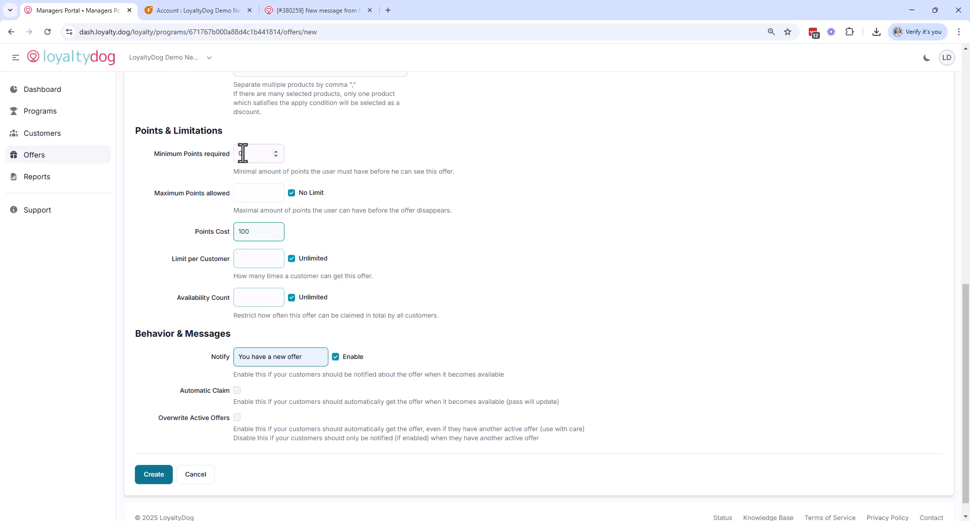
{"action": "scroll", "coordinate": [587, 326], "scroll_direction": "up", "scroll_amount": 6}
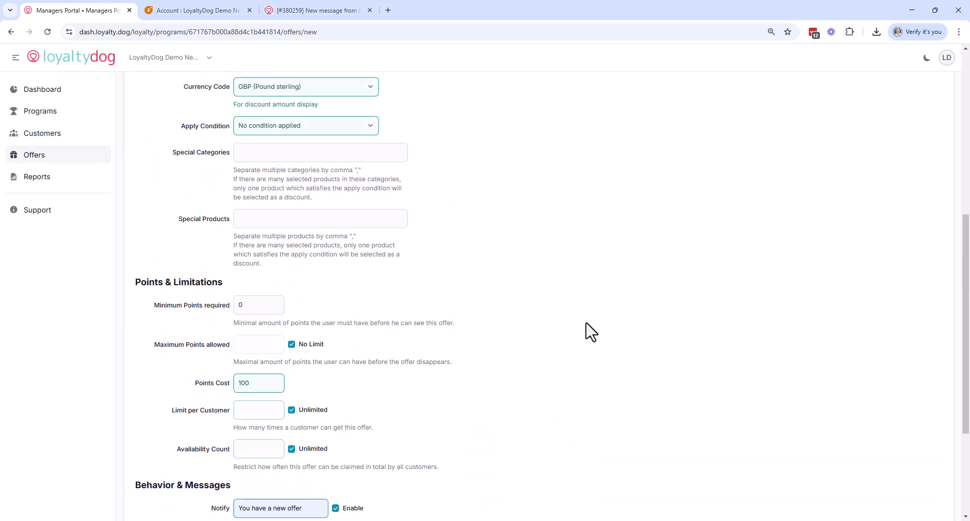
{"action": "scroll", "coordinate": [590, 332], "scroll_direction": "up", "scroll_amount": 2}
{"action": "left_click", "coordinate": [302, 274]}
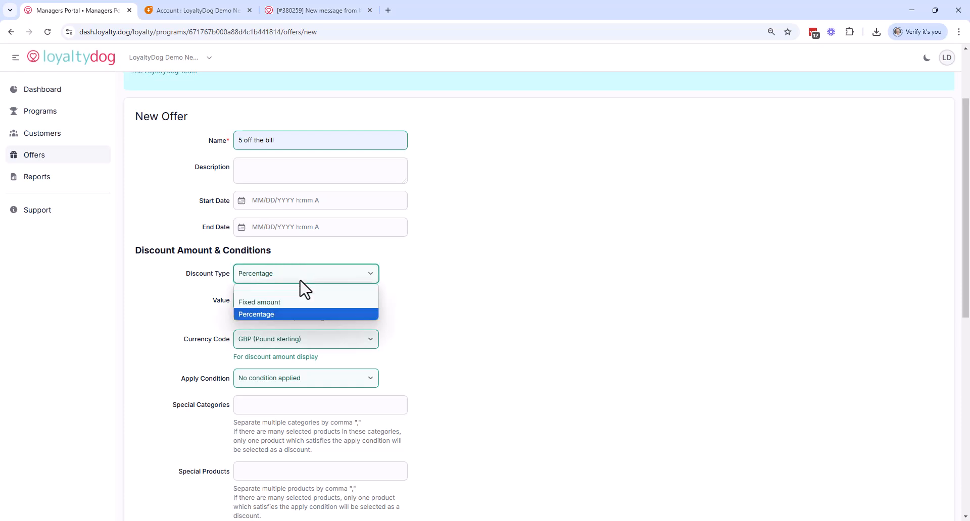
{"action": "left_click", "coordinate": [293, 302]}
{"action": "left_click", "coordinate": [295, 276]}
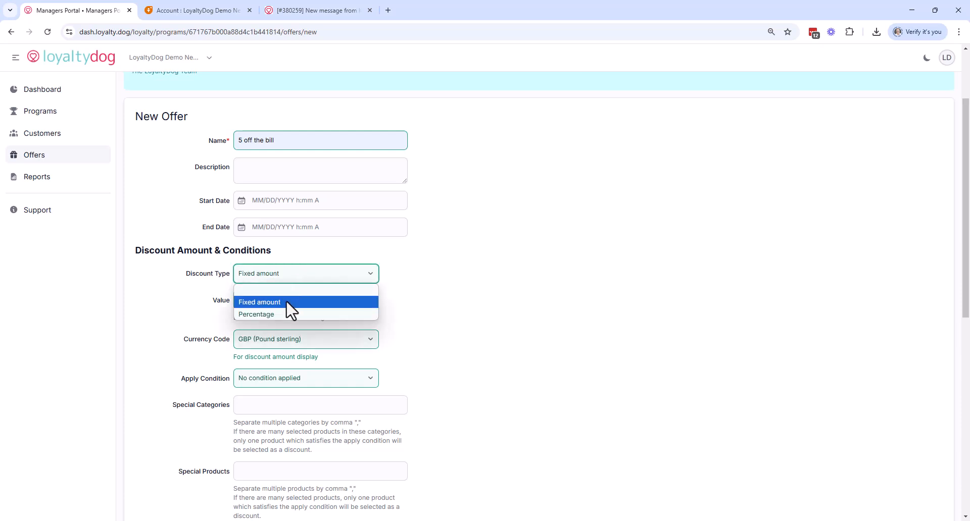
{"action": "left_click", "coordinate": [284, 314]}
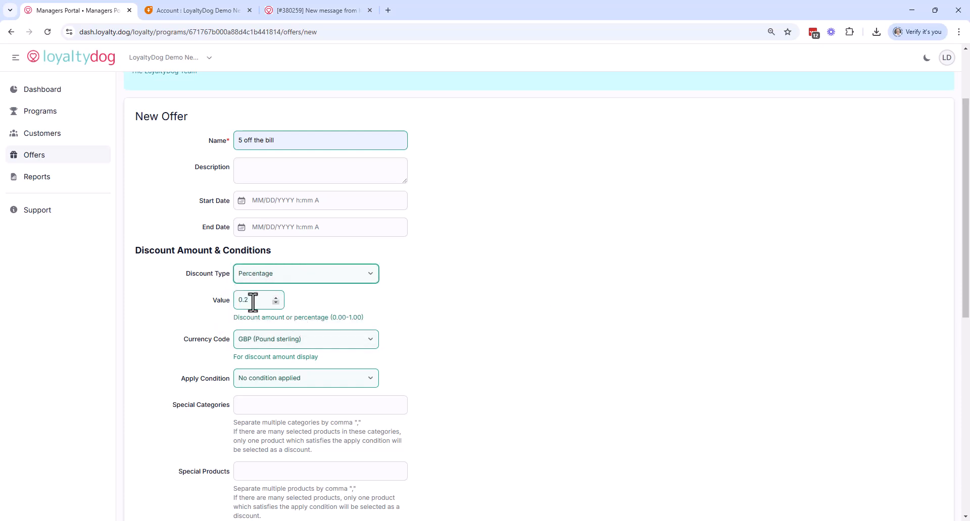
{"action": "left_click_drag", "start_coordinate": [254, 300], "coordinate": [230, 304]}
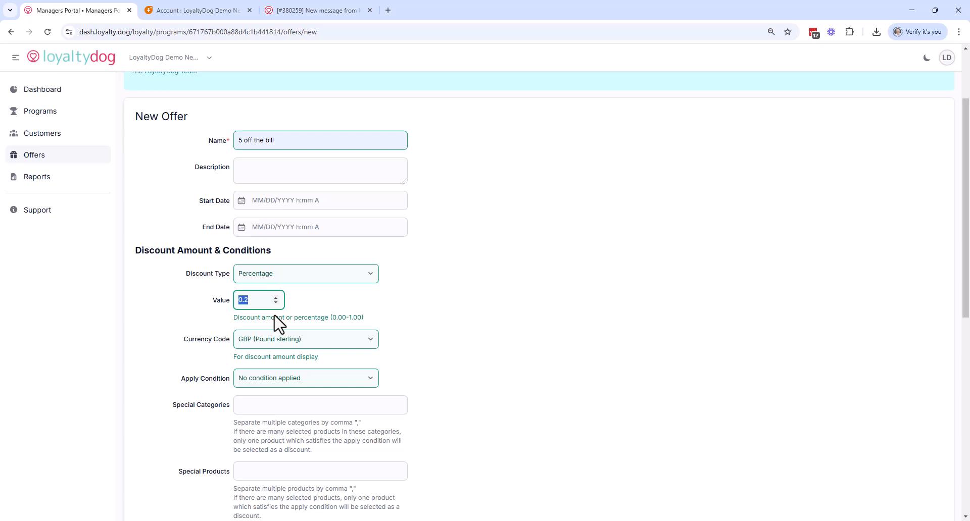
Examine the available apply conditions for the percentage discount without changing the selection.
{"action": "scroll", "coordinate": [618, 421], "scroll_direction": "down", "scroll_amount": 2}
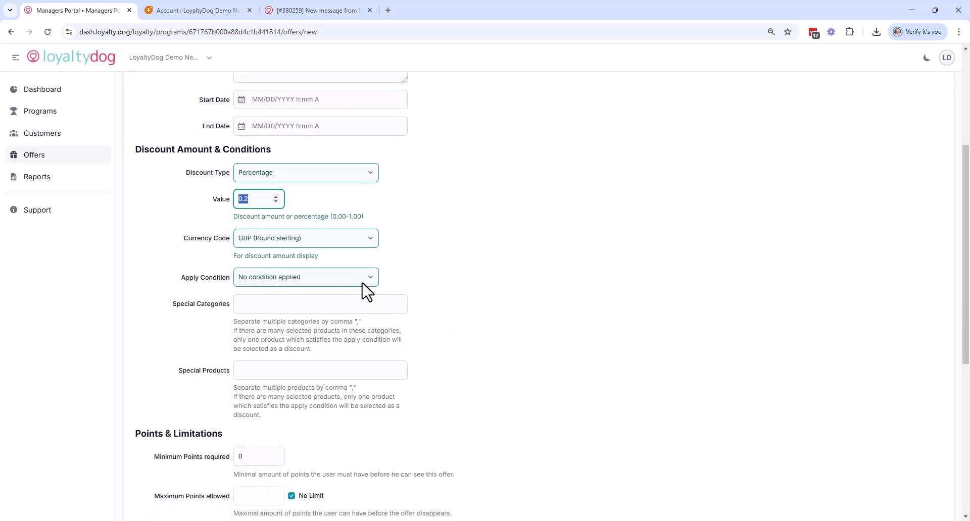
{"action": "left_click", "coordinate": [302, 281]}
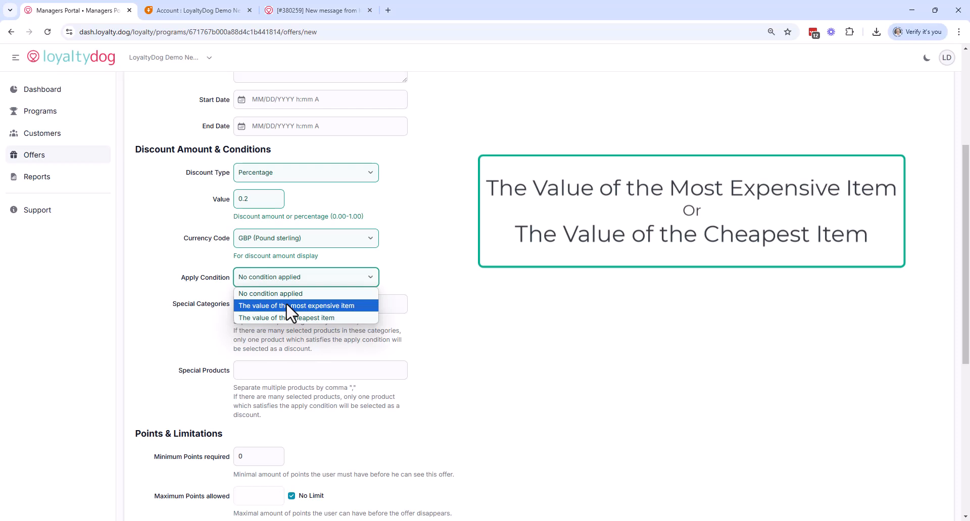
{"action": "left_click", "coordinate": [446, 255]}
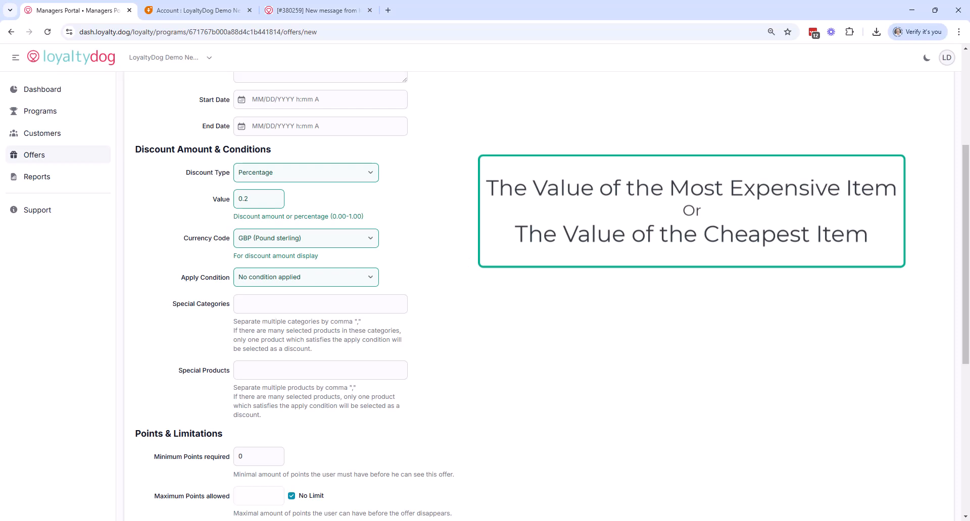
Set the special category to "Grilled Food" and the apply condition to "The value of the most expensive item".
{"action": "scroll", "coordinate": [303, 252], "scroll_direction": "down", "scroll_amount": 1}
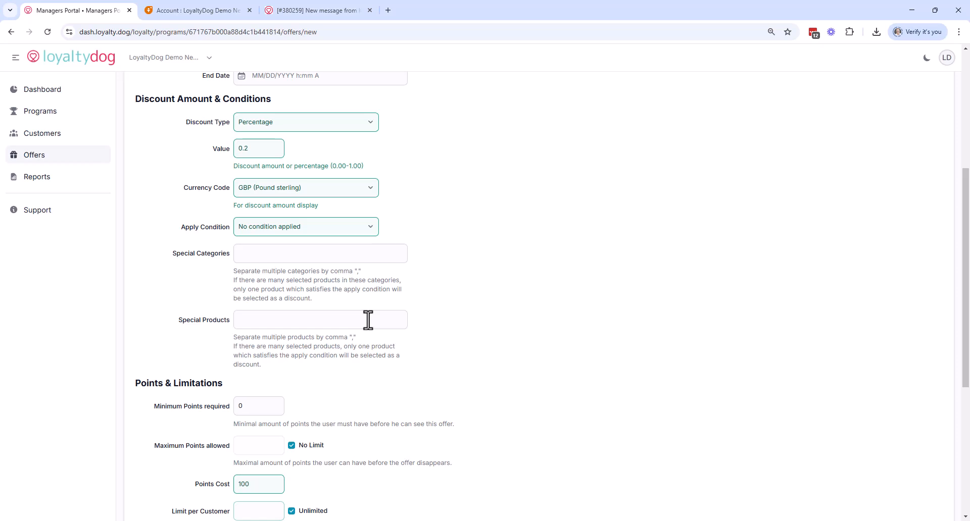
{"action": "left_click", "coordinate": [302, 253]}
{"action": "left_click", "coordinate": [305, 279]}
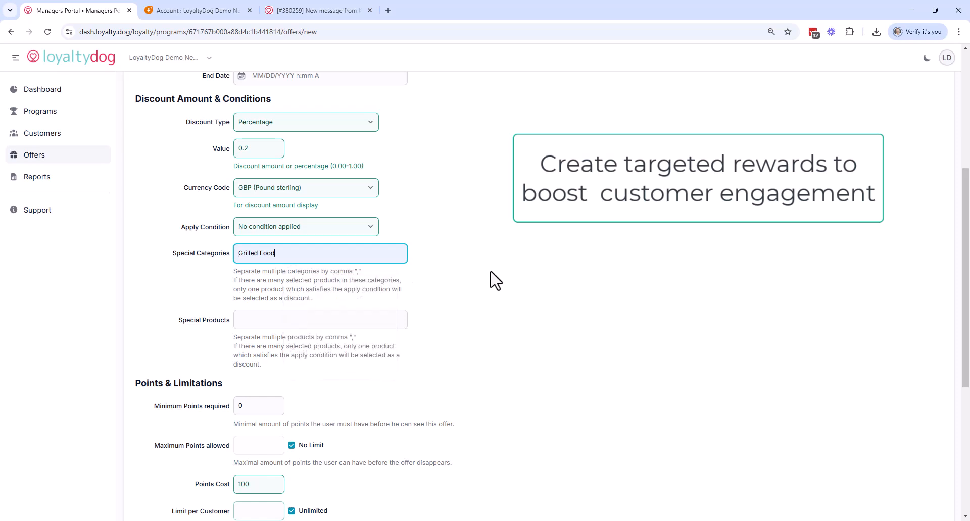
{"action": "left_click", "coordinate": [337, 228]}
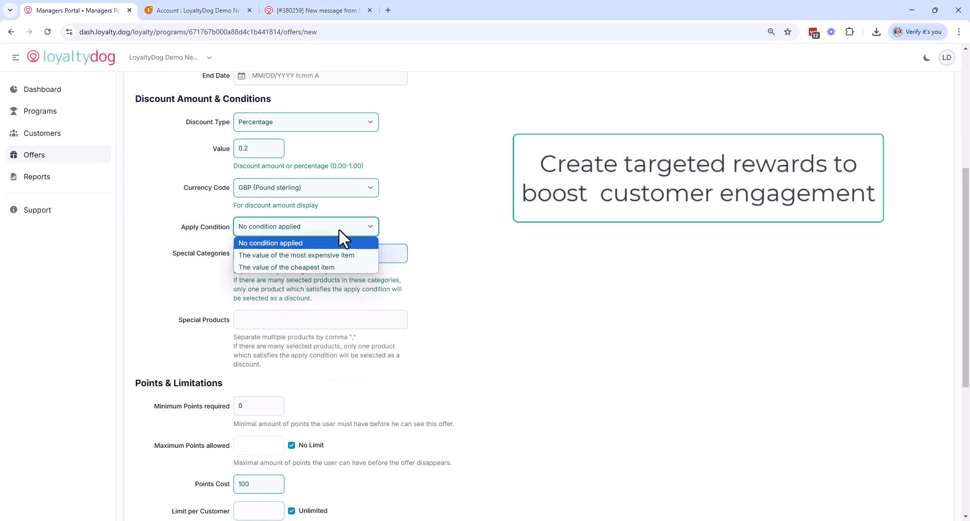
{"action": "left_click", "coordinate": [326, 255]}
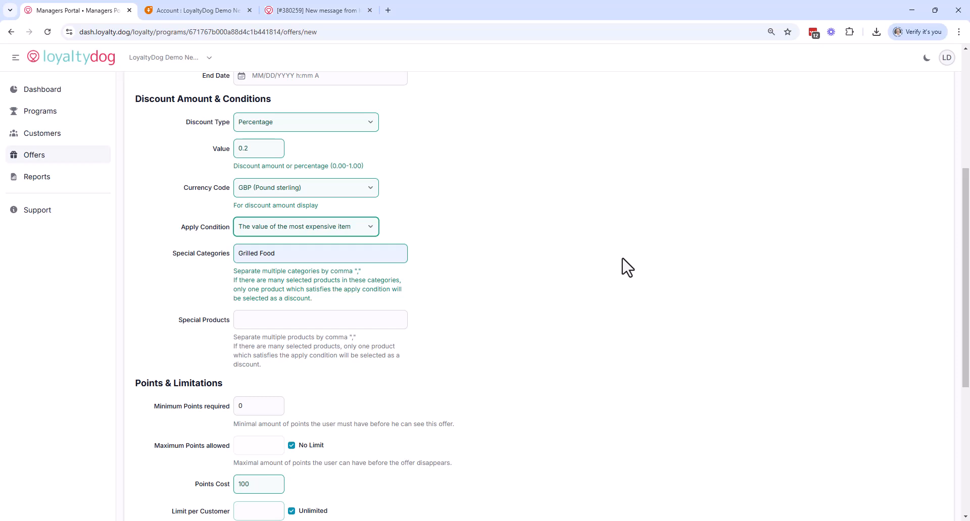
Set the special products to "Pancakes Banana & Blueberries,Medium Box Gelato" and review the apply condition options.
{"action": "left_click", "coordinate": [329, 228]}
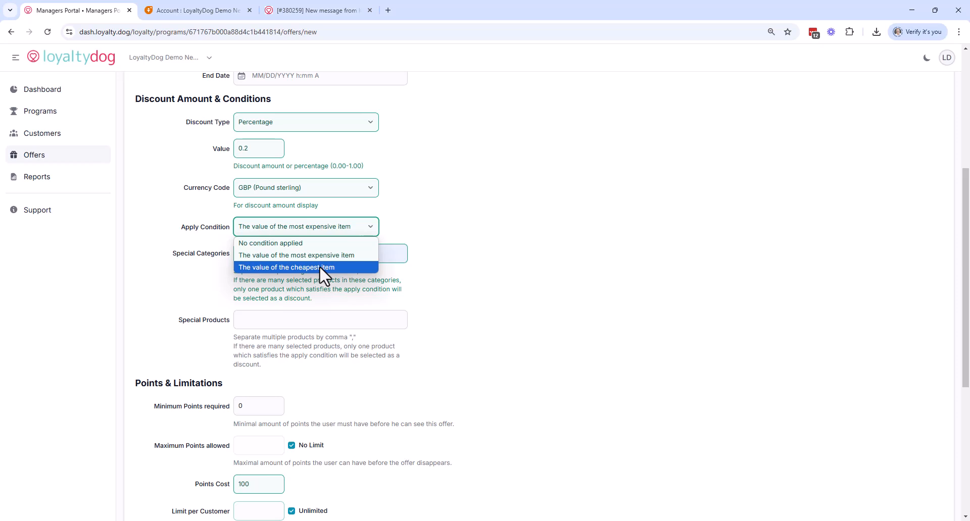
{"action": "left_click", "coordinate": [458, 267]}
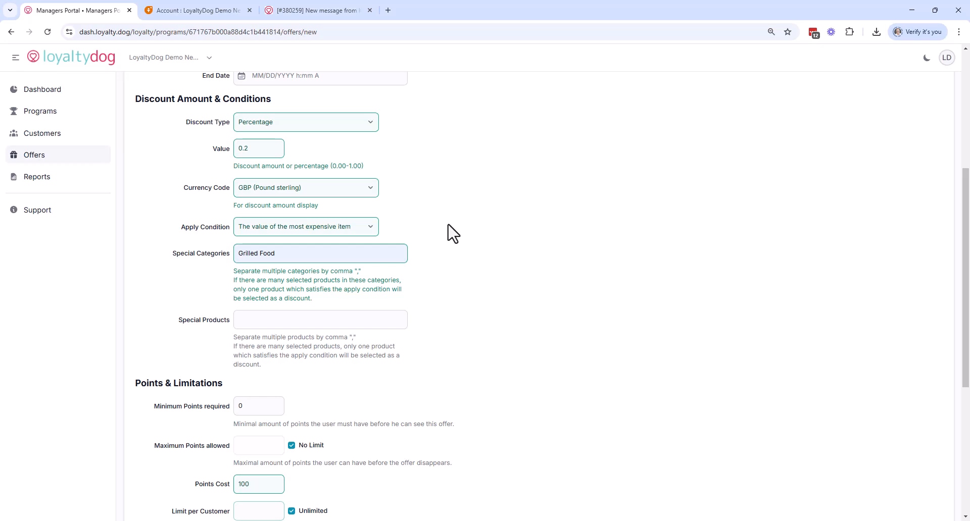
{"action": "left_click", "coordinate": [291, 317]}
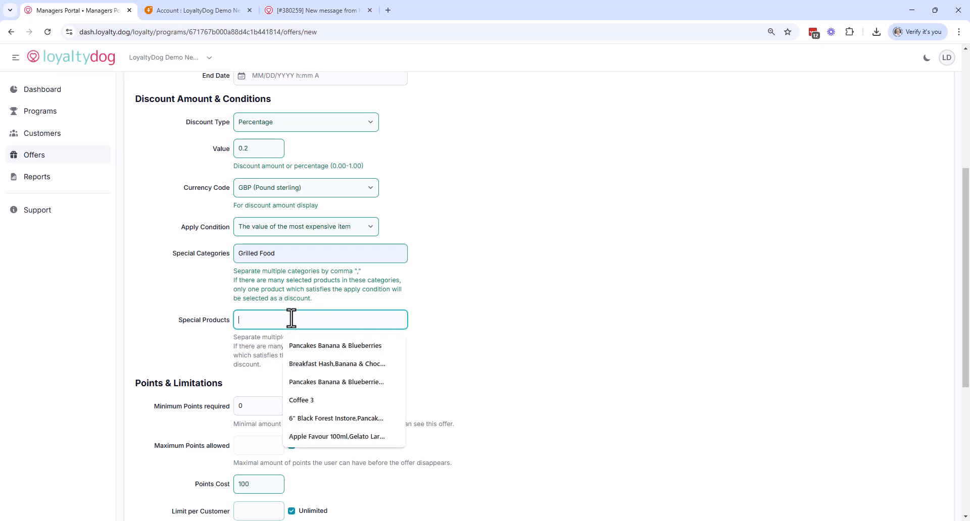
{"action": "left_click", "coordinate": [308, 383]}
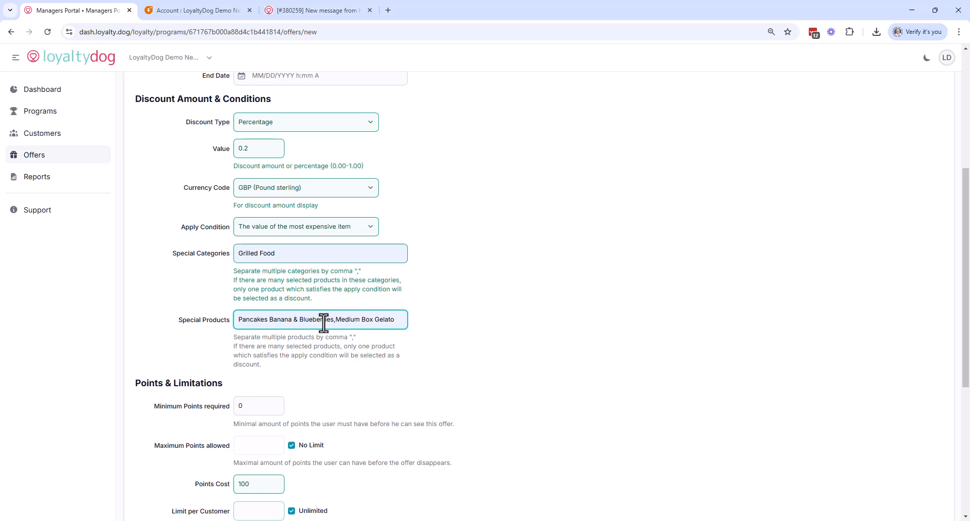
{"action": "left_click", "coordinate": [323, 232]}
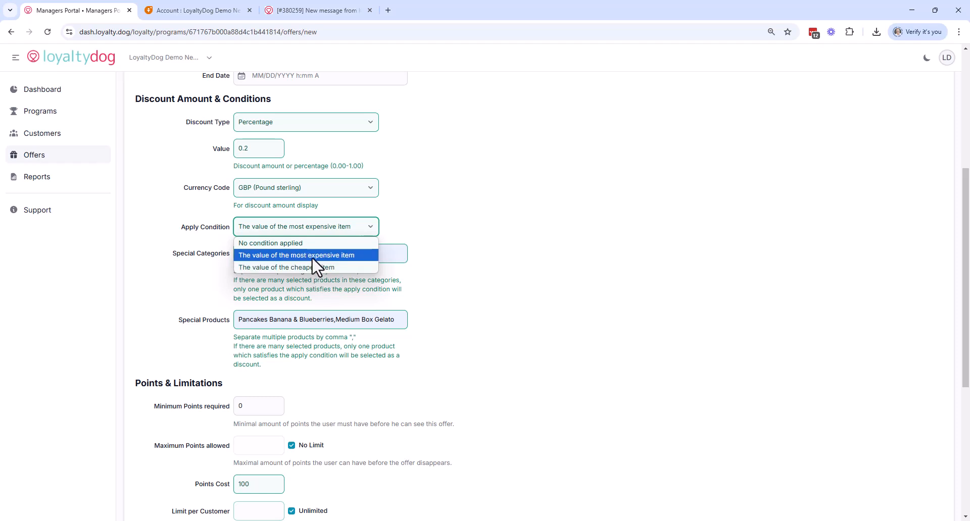
{"action": "left_click", "coordinate": [453, 256]}
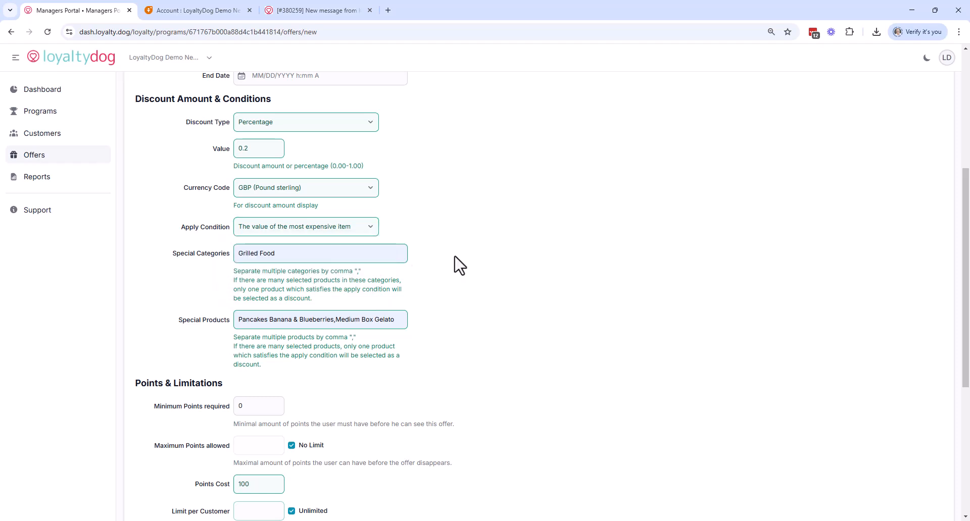
Switch the discount type to Fixed amount with value 0 and set the apply condition to "The value of the cheapest item".
{"action": "left_click", "coordinate": [297, 126]}
{"action": "left_click", "coordinate": [281, 148]}
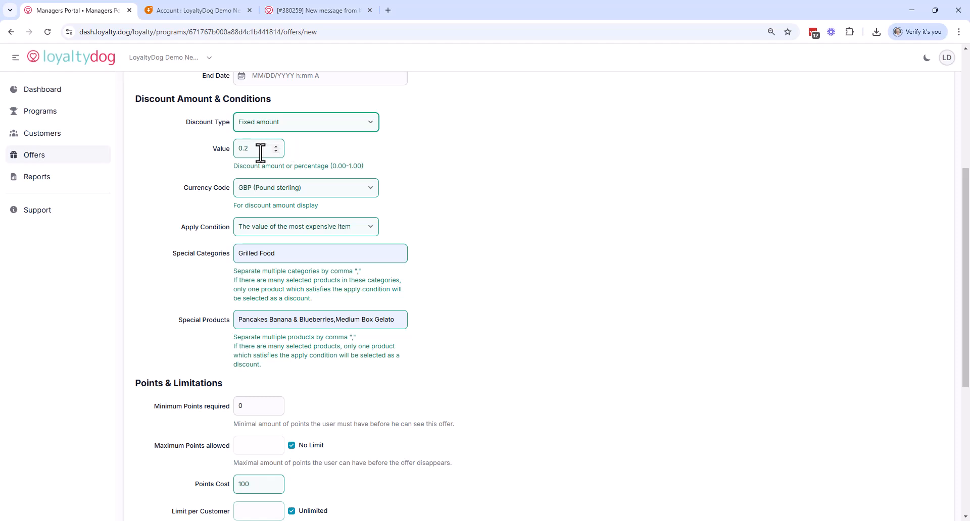
{"action": "left_click_drag", "start_coordinate": [259, 152], "coordinate": [227, 159]}
{"action": "type", "text": "0"}
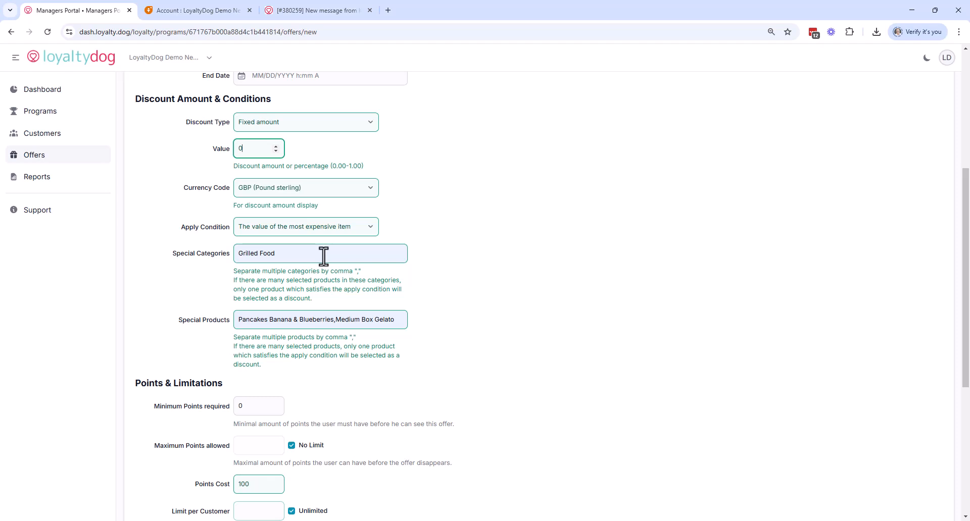
{"action": "left_click", "coordinate": [311, 227]}
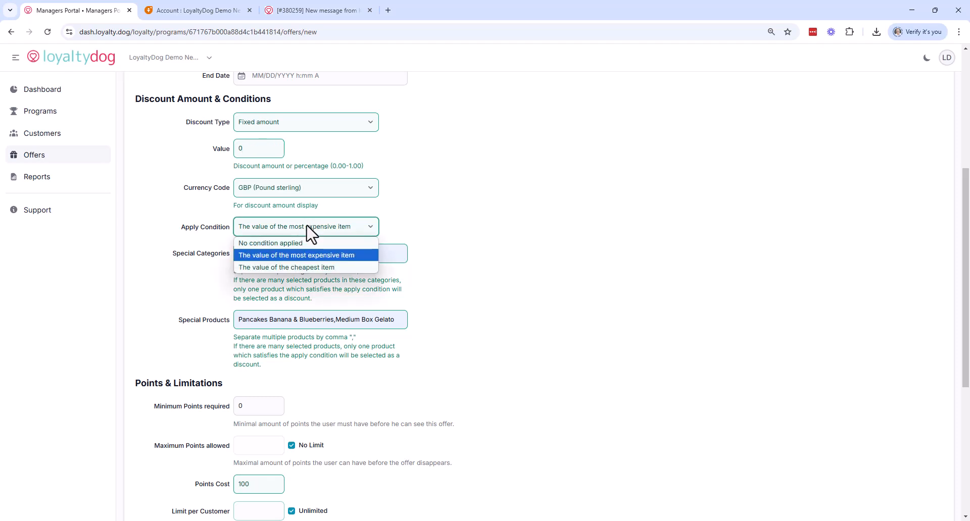
{"action": "left_click", "coordinate": [304, 266]}
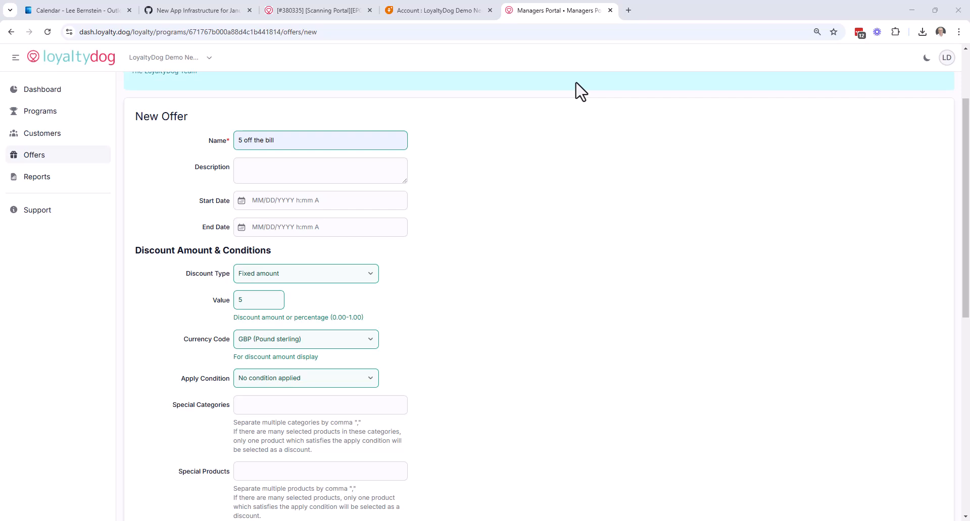
Create the "5 off the bill" offer and open its pass design for customization.
{"action": "scroll", "coordinate": [702, 186], "scroll_direction": "down", "scroll_amount": 8}
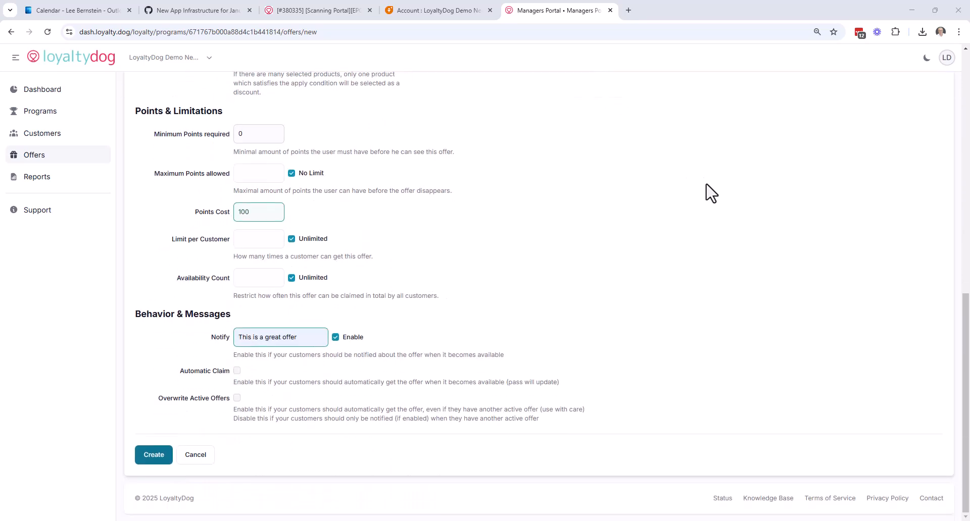
{"action": "left_click", "coordinate": [157, 457]}
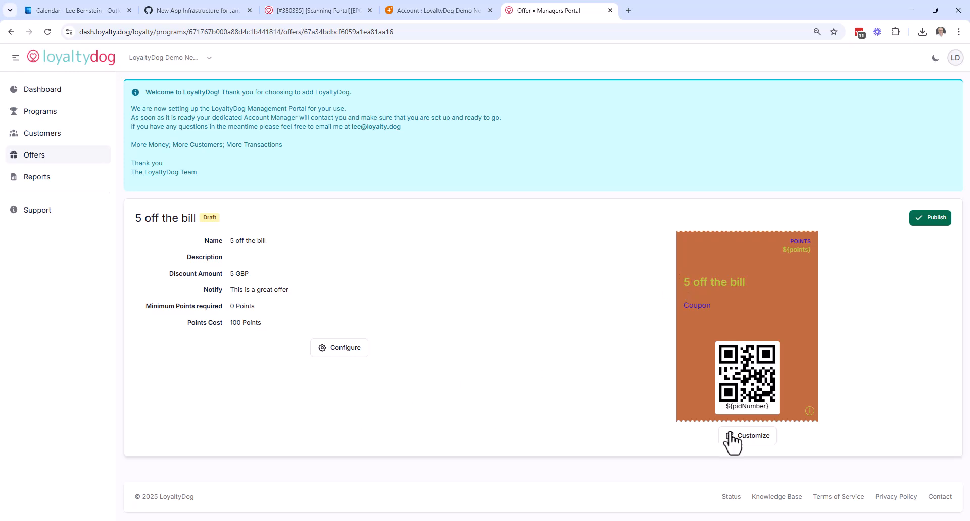
{"action": "left_click", "coordinate": [750, 439]}
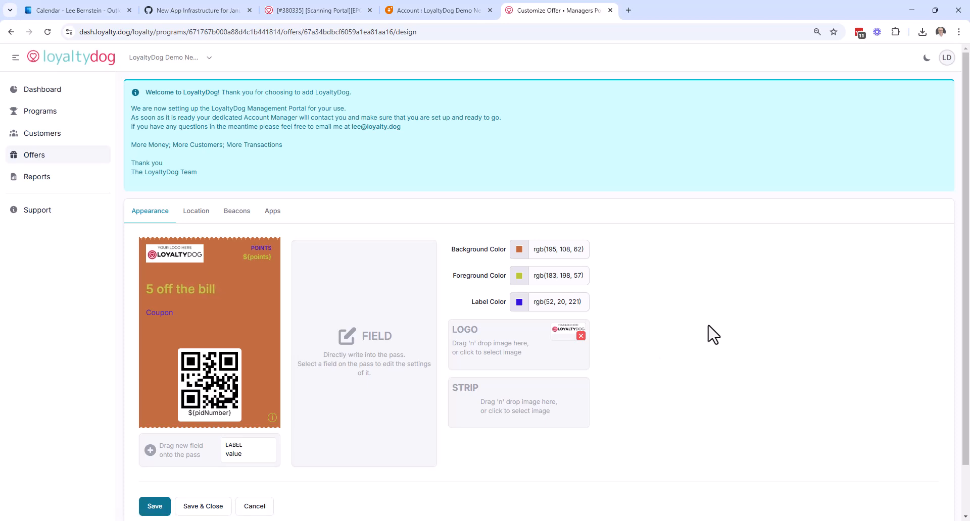
{"action": "scroll", "coordinate": [714, 334], "scroll_direction": "down", "scroll_amount": 1}
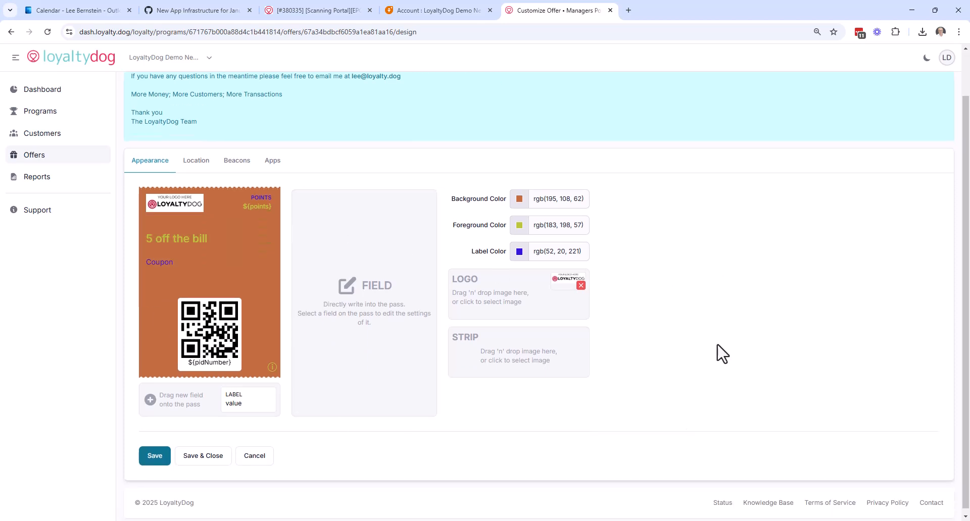
Set the pass's primary field label to "Rewad" and its value to "a fiver of you bill".
{"action": "left_click", "coordinate": [584, 231]}
{"action": "left_click", "coordinate": [216, 254]}
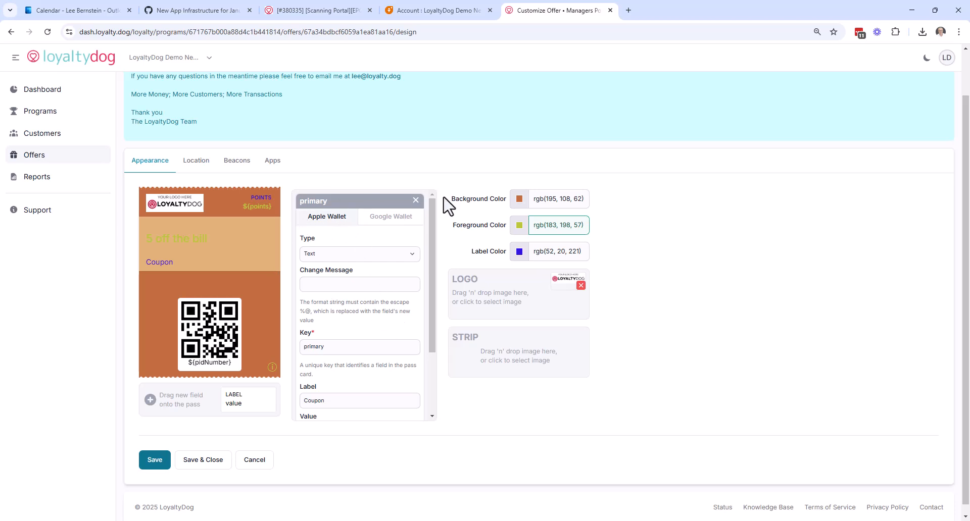
{"action": "scroll", "coordinate": [391, 368], "scroll_direction": "down", "scroll_amount": 3}
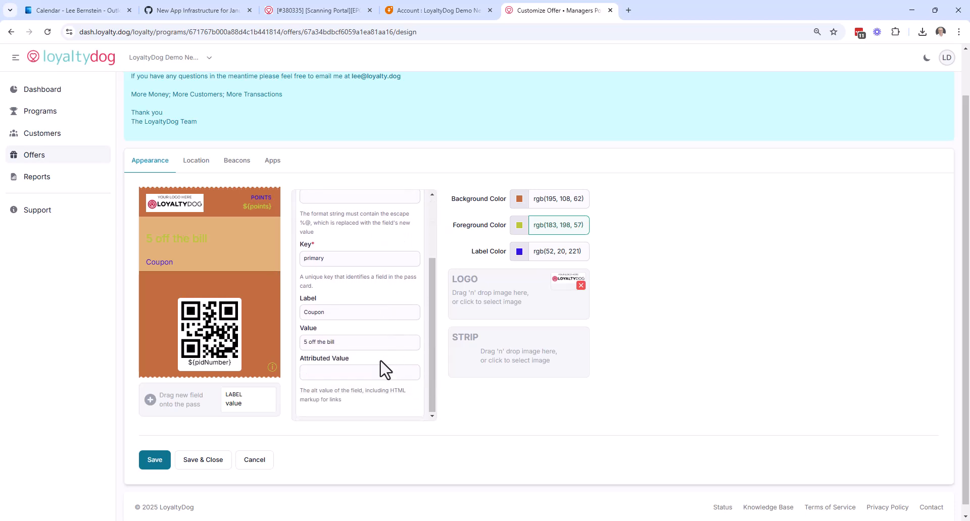
{"action": "double_click", "coordinate": [316, 313]}
{"action": "type", "text": "Rw"}
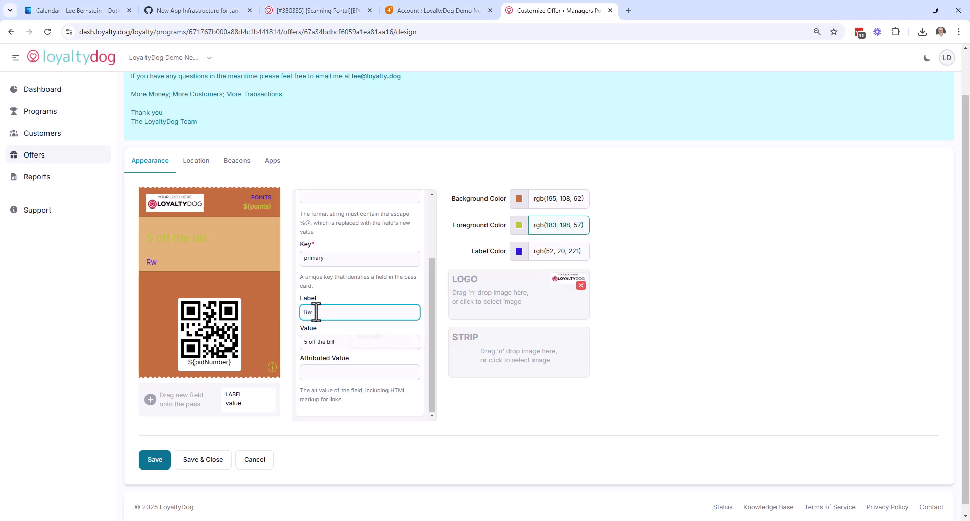
{"action": "key", "text": "BackSpace"}
{"action": "type", "text": "ewae"}
{"action": "key", "text": "BackSpace"}
{"action": "type", "text": "d"}
{"action": "left_click_drag", "start_coordinate": [341, 344], "coordinate": [291, 345]}
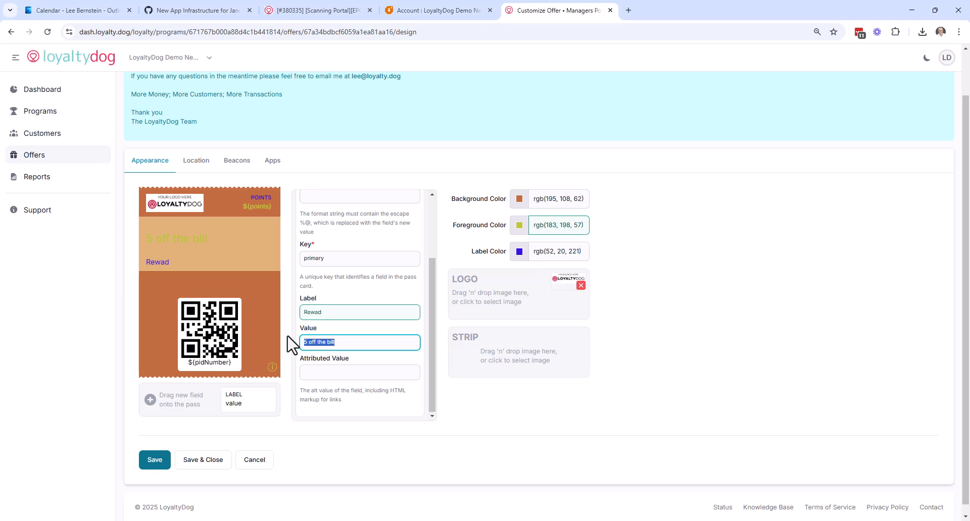
{"action": "type", "text": "a fiver of you"}
{"action": "left_click", "coordinate": [171, 237]}
Change the pass's foreground color to a muted grey-green, rgb(104, 140, 137).
{"action": "left_click", "coordinate": [545, 225]}
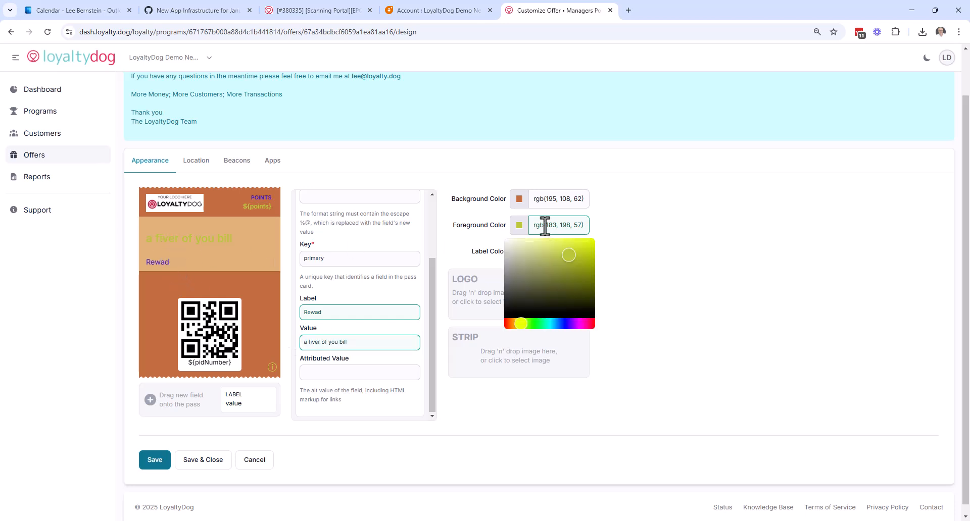
{"action": "left_click_drag", "start_coordinate": [553, 265], "coordinate": [530, 271]}
{"action": "left_click", "coordinate": [553, 273]}
{"action": "left_click", "coordinate": [549, 323]}
{"action": "left_click", "coordinate": [642, 279]}
Change the pass's background color to bright green, rgb(50, 224, 128).
{"action": "left_click", "coordinate": [522, 199]}
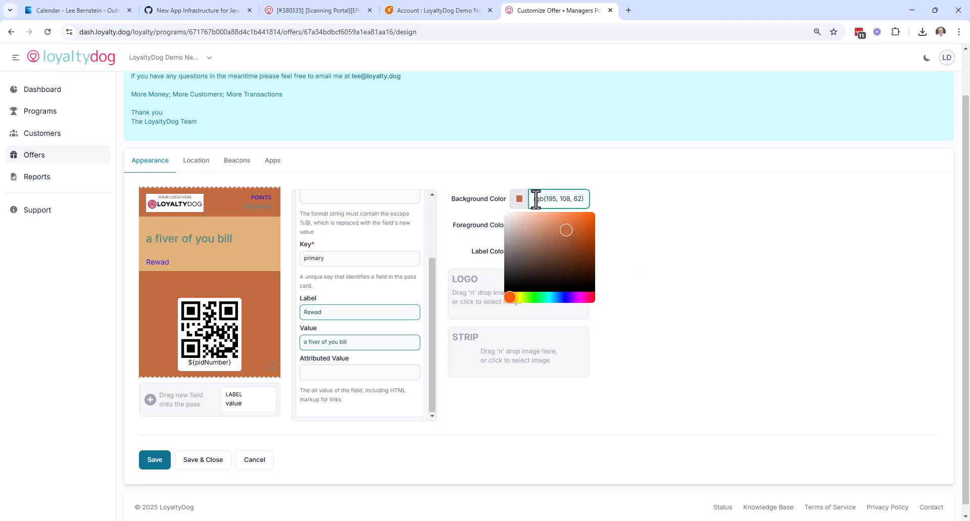
{"action": "left_click", "coordinate": [540, 297]}
{"action": "mouse_move", "coordinate": [569, 263]}
{"action": "left_mouse_down"}
{"action": "mouse_move", "coordinate": [584, 225]}
{"action": "mouse_move", "coordinate": [575, 220]}
{"action": "left_mouse_up"}
{"action": "left_click", "coordinate": [669, 261]}
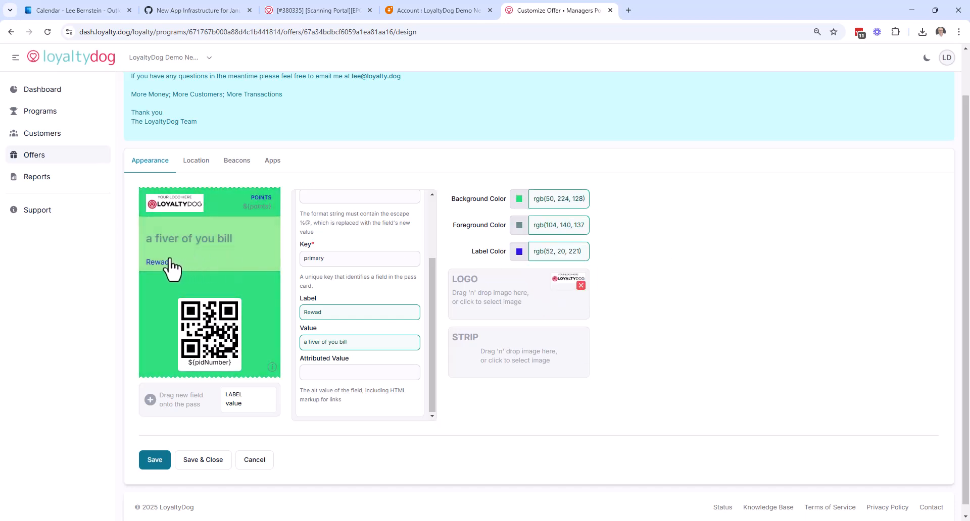
Correct the primary field's label to "Reward", then save and close the pass design.
{"action": "left_click", "coordinate": [330, 311]}
{"action": "key", "text": "BackSpace"}
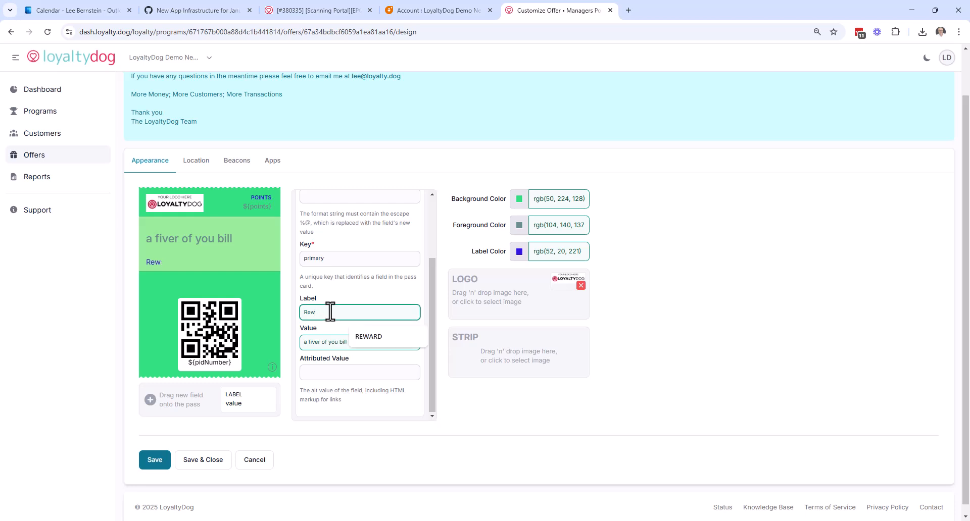
{"action": "type", "text": "ard"}
{"action": "left_click", "coordinate": [612, 223]}
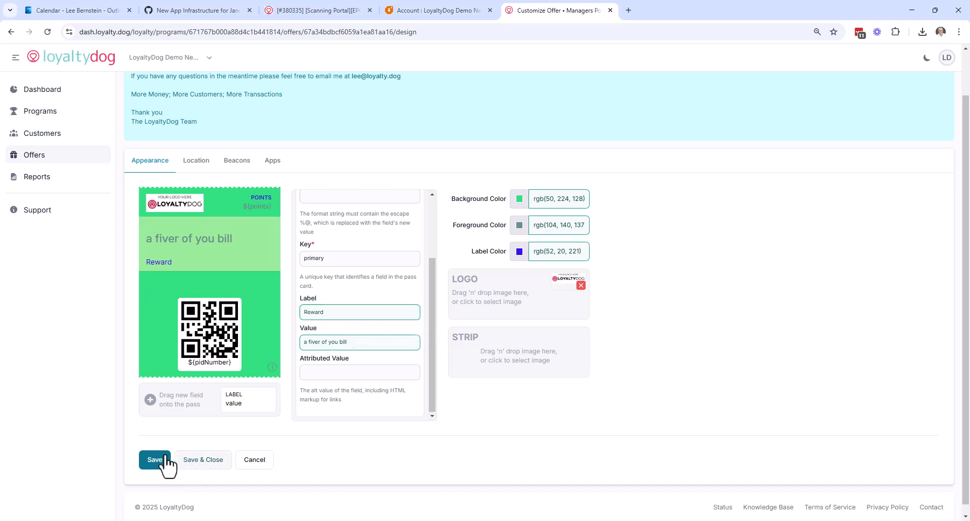
{"action": "left_click", "coordinate": [165, 460]}
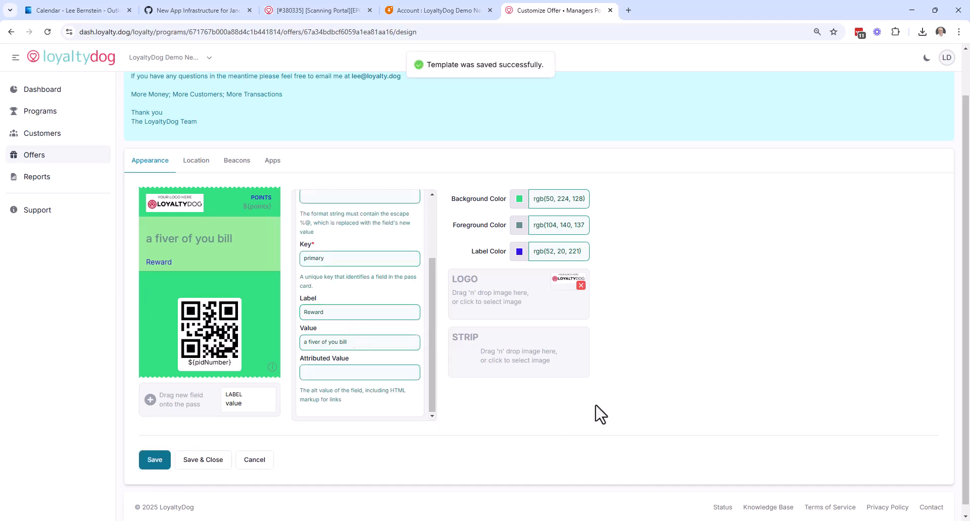
{"action": "left_click", "coordinate": [195, 469]}
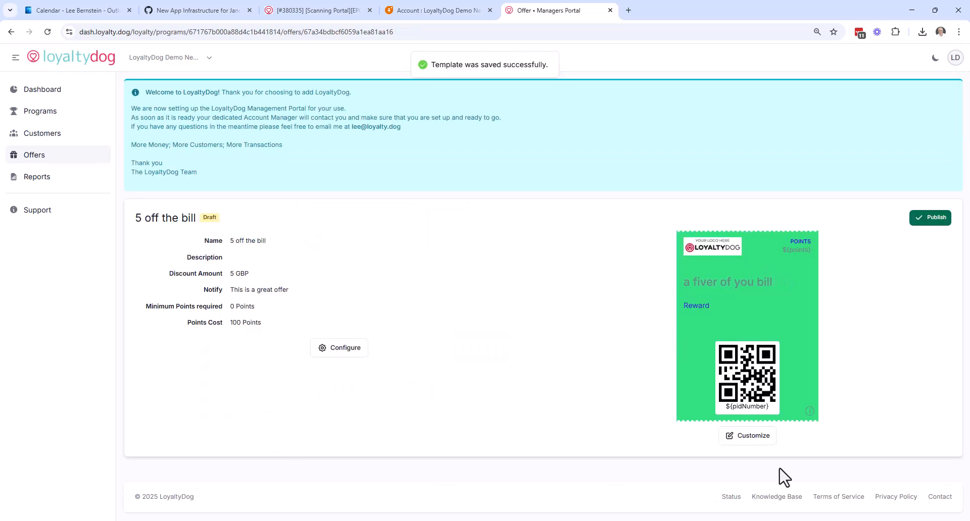
Publish the "5 off the bill" offer and go to the list of offers.
{"action": "left_click", "coordinate": [932, 219]}
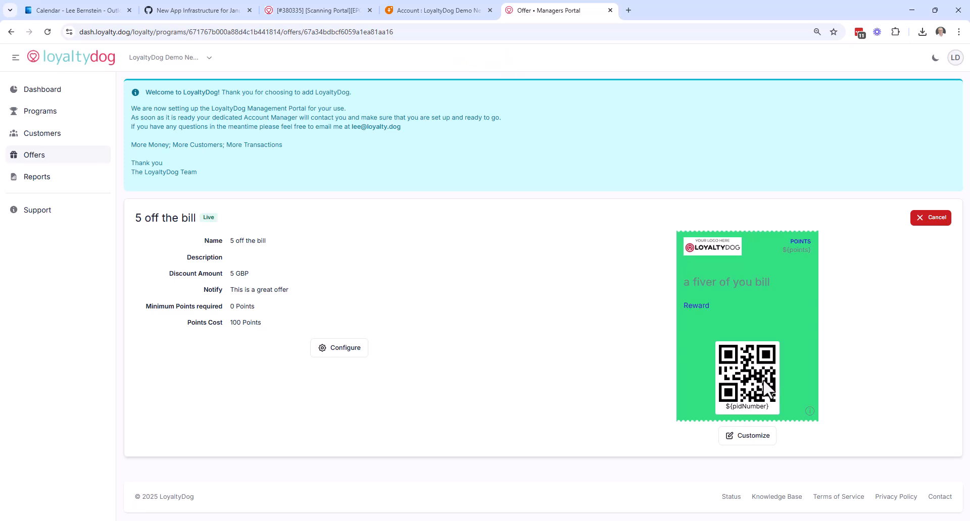
{"action": "left_click", "coordinate": [27, 157]}
{"action": "scroll", "coordinate": [305, 382], "scroll_direction": "down", "scroll_amount": 1}
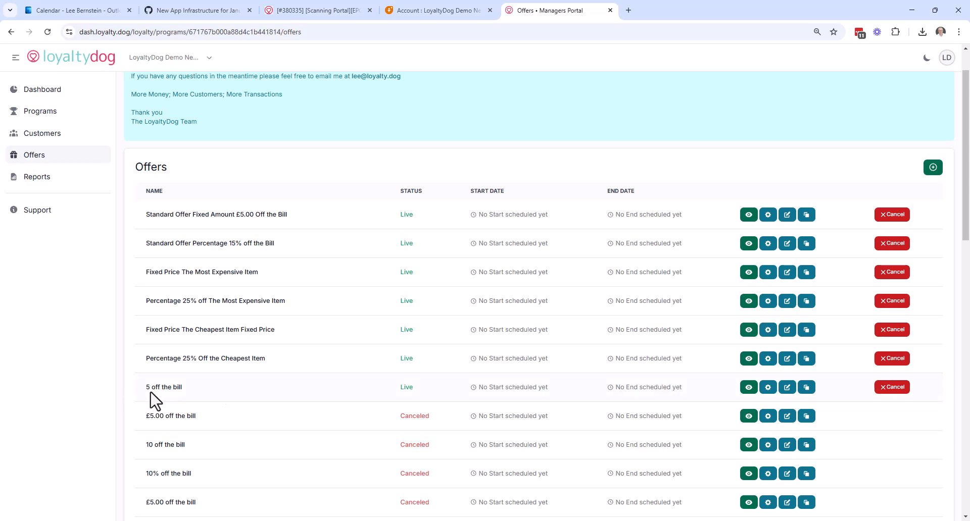